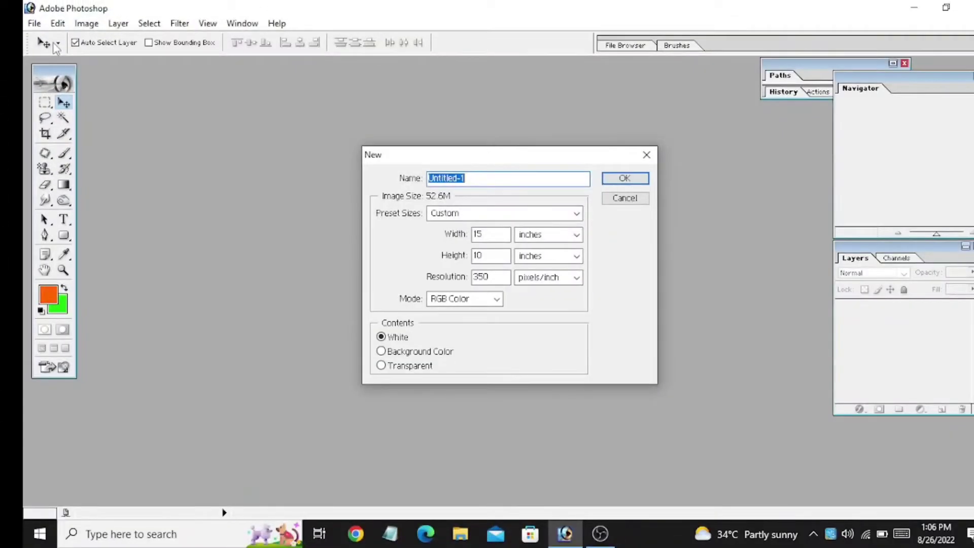
# Step: Confirm the new blank white Untitled-1 document and maximize it to fill the workspace
pyautogui.press('Return')
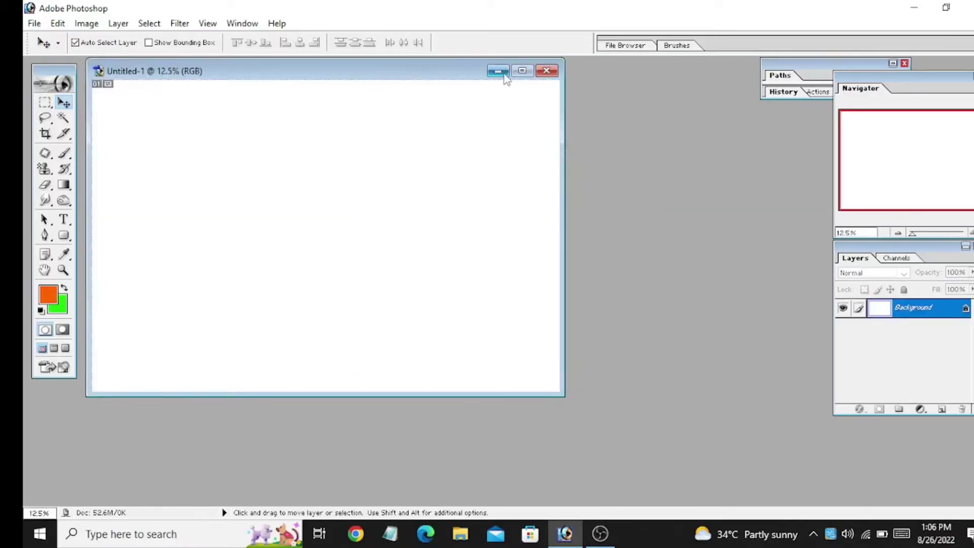
pyautogui.click(522, 71)
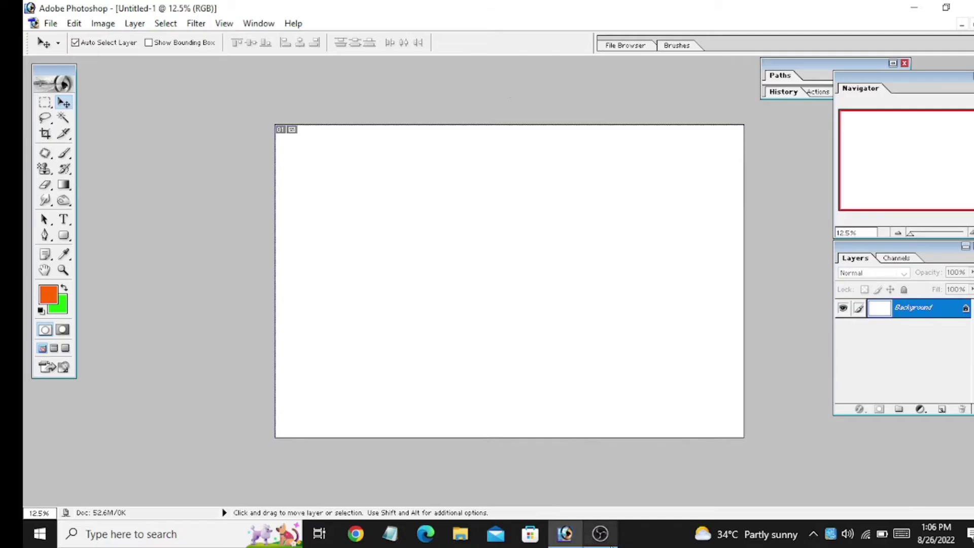
pyautogui.click(612, 543)
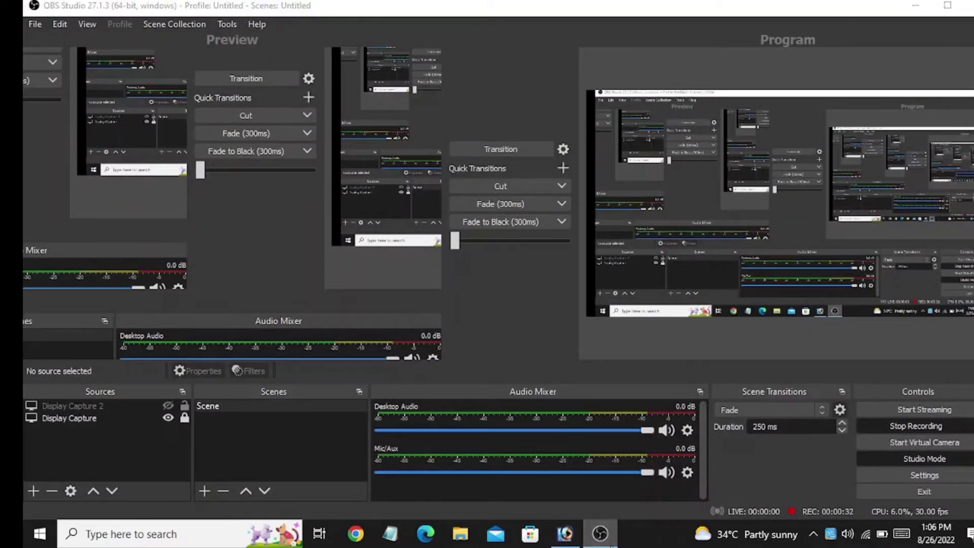
pyautogui.click(611, 543)
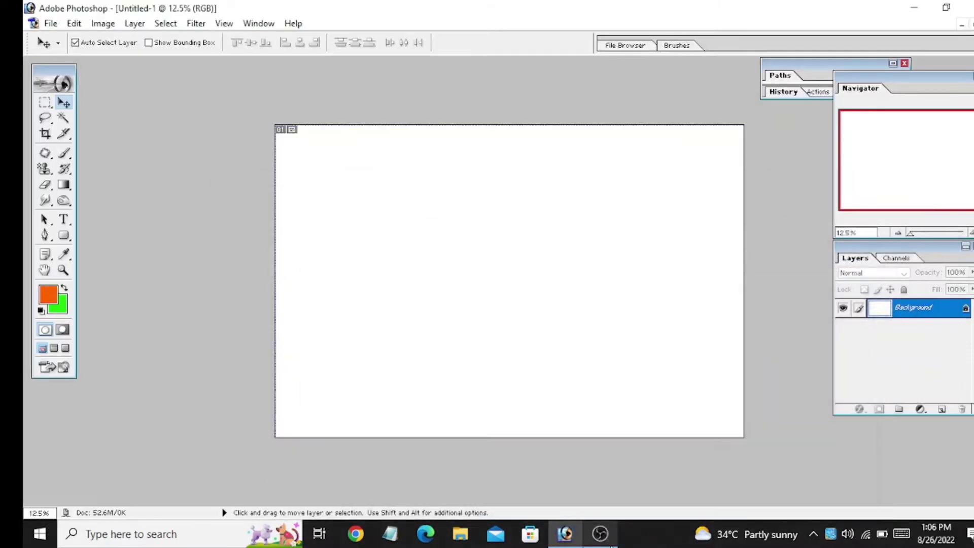
pyautogui.click(51, 23)
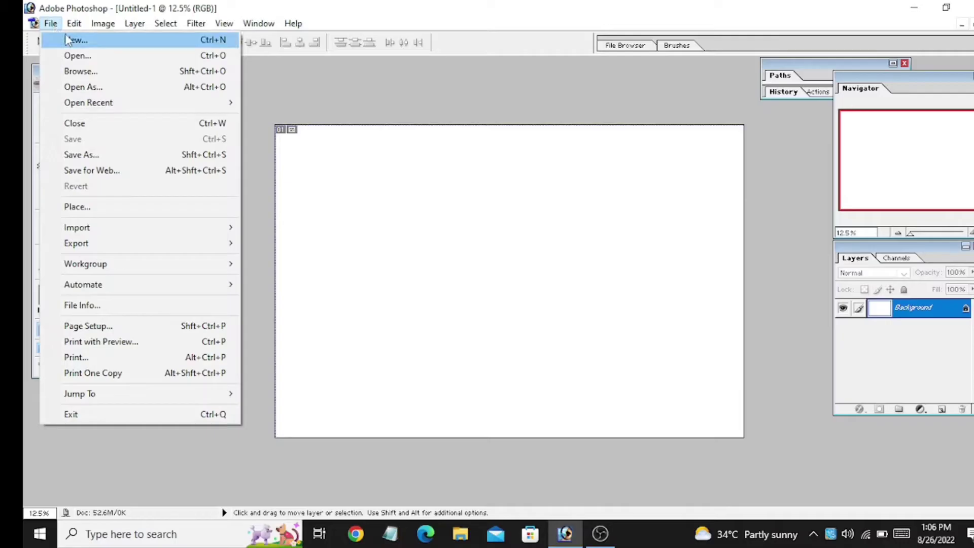
# Step: In the Open dialog, browse up to the drive and into my own > Files
pyautogui.click(130, 56)
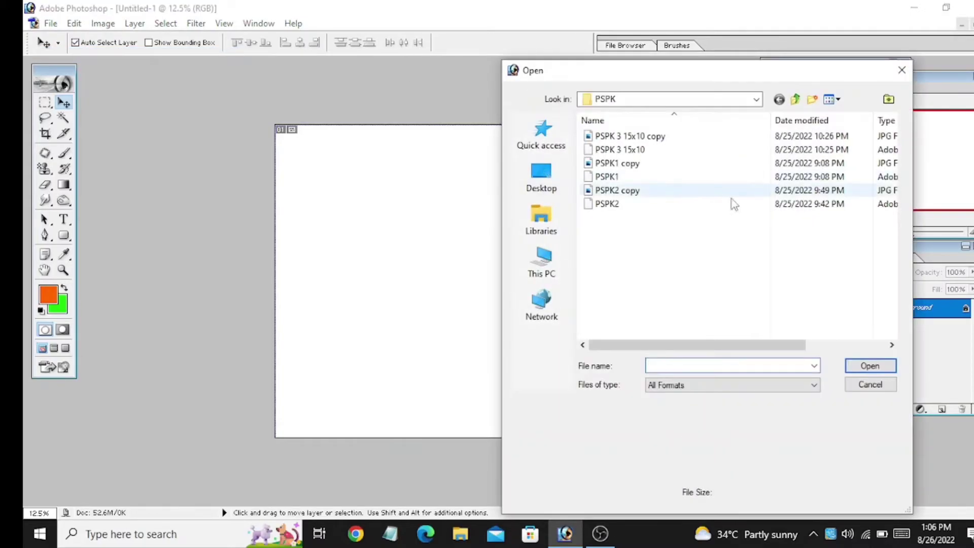
pyautogui.click(795, 100)
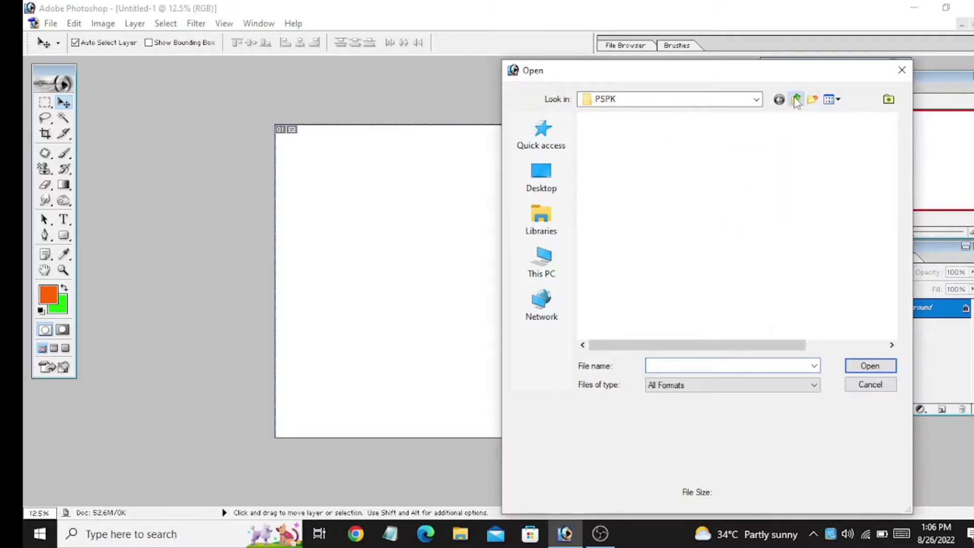
pyautogui.click(797, 101)
pyautogui.doubleClick(661, 189)
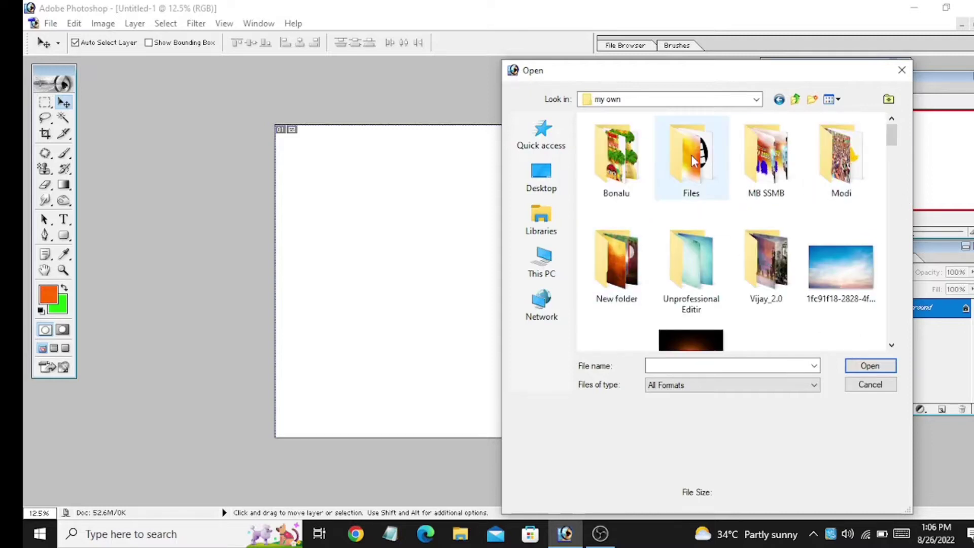
pyautogui.click(694, 160)
pyautogui.doubleClick(693, 158)
pyautogui.press('BackSpace')
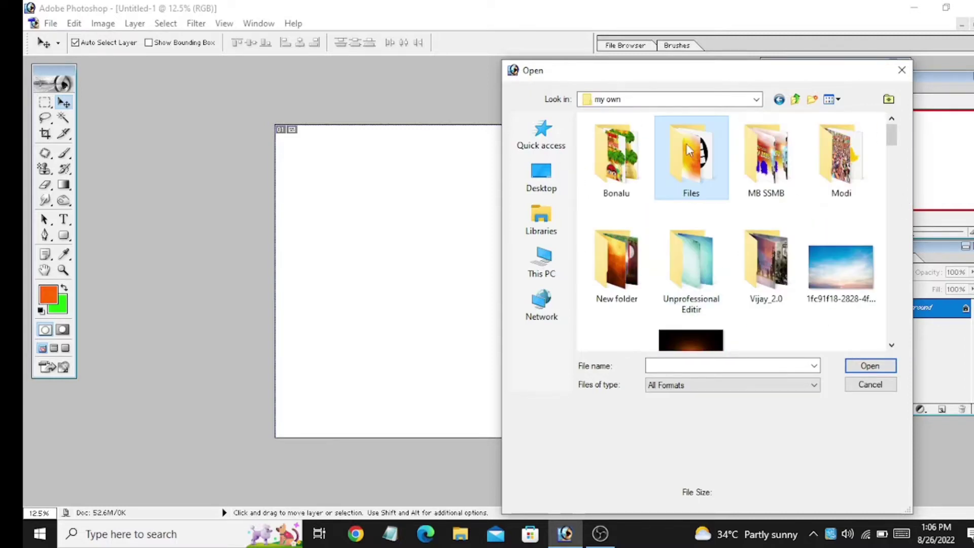
pyautogui.doubleClick(686, 138)
# Step: Open the purple-to-yellow powder image from Files and close the leftover Open dialog
pyautogui.scroll(-2, 719, 256)
pyautogui.scroll(-2, 719, 257)
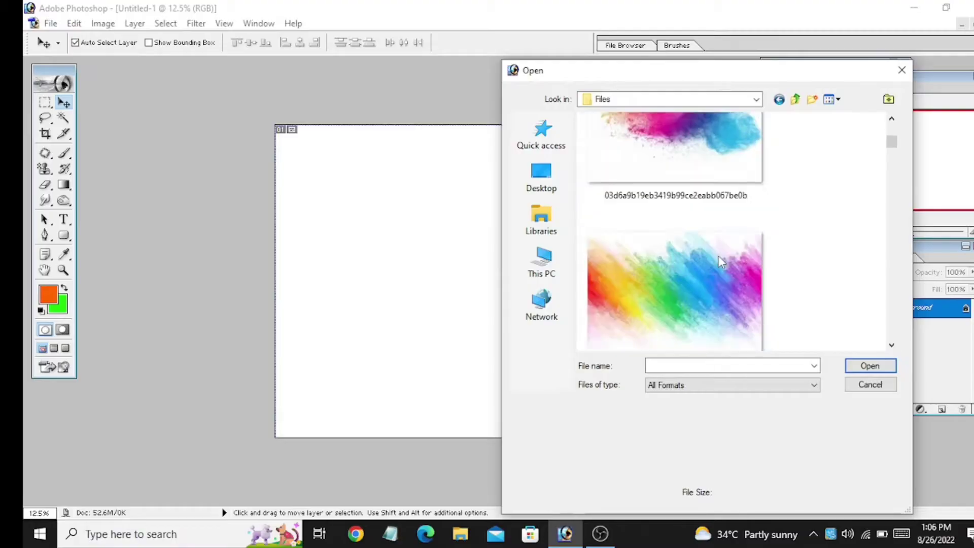
pyautogui.scroll(-2, 719, 257)
pyautogui.scroll(-2, 720, 260)
pyautogui.click(725, 263)
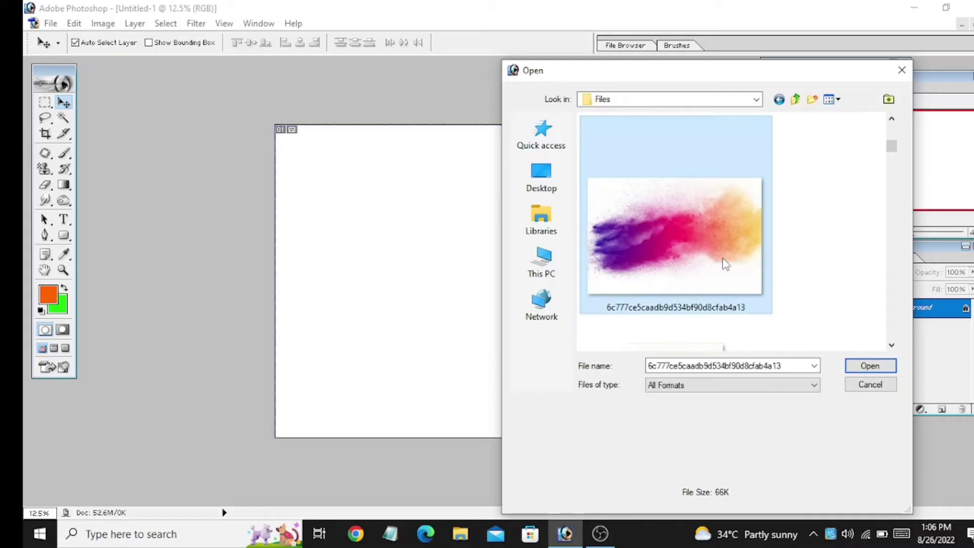
pyautogui.doubleClick(722, 261)
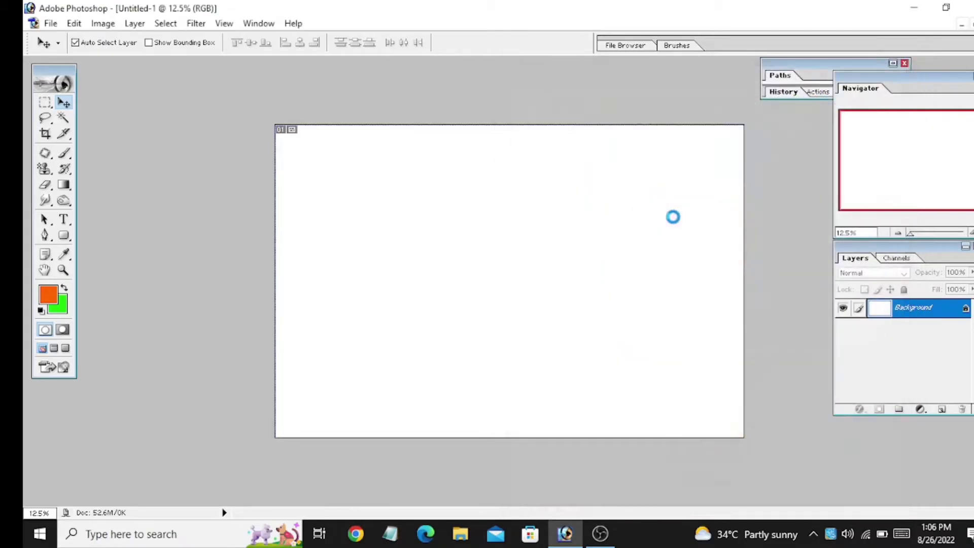
pyautogui.hotkey('ctrl', 'o')
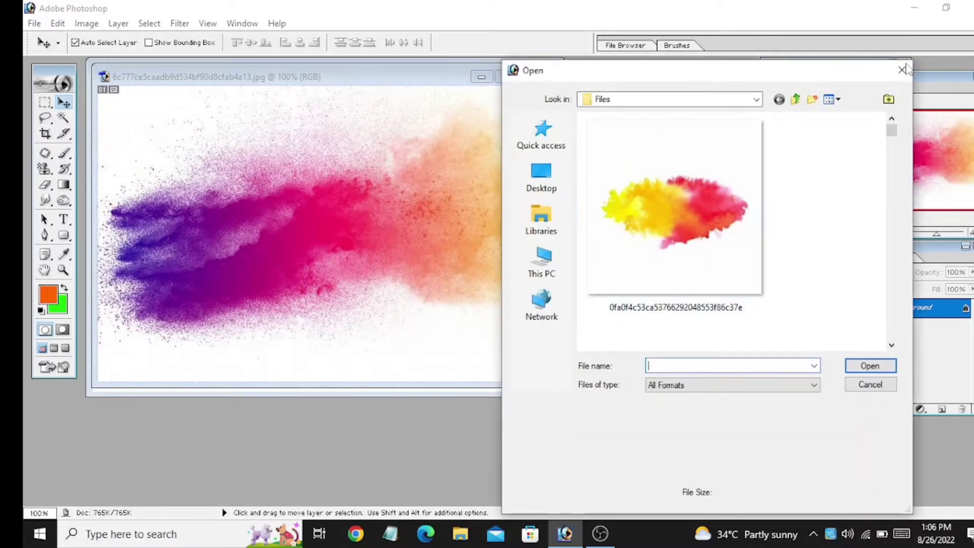
pyautogui.click(901, 70)
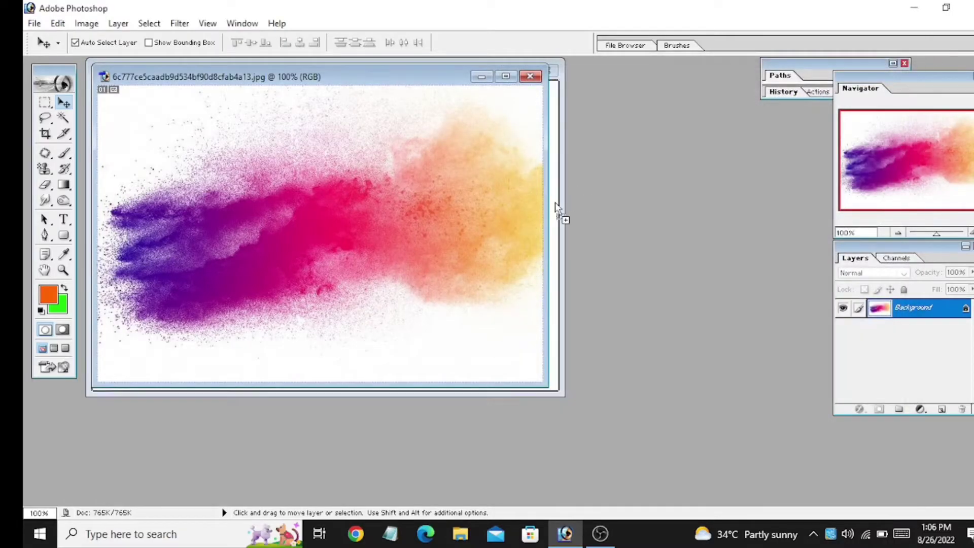
# Step: Drag the powder image into Untitled-1 as Layer 1 and maximize the banner window
pyautogui.moveTo(517, 169); pyautogui.dragTo(558, 208)
pyautogui.moveTo(473, 78); pyautogui.dragTo(529, 180)
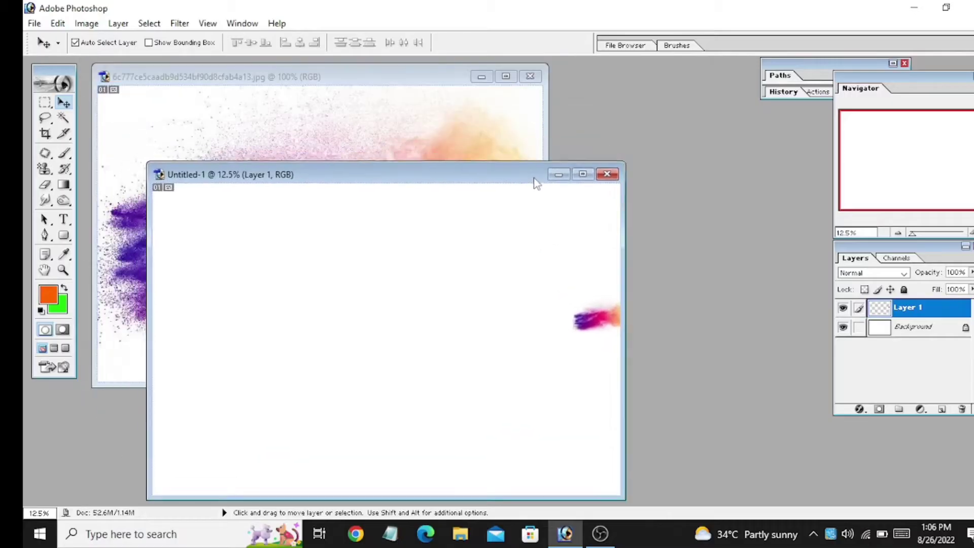
pyautogui.click(577, 172)
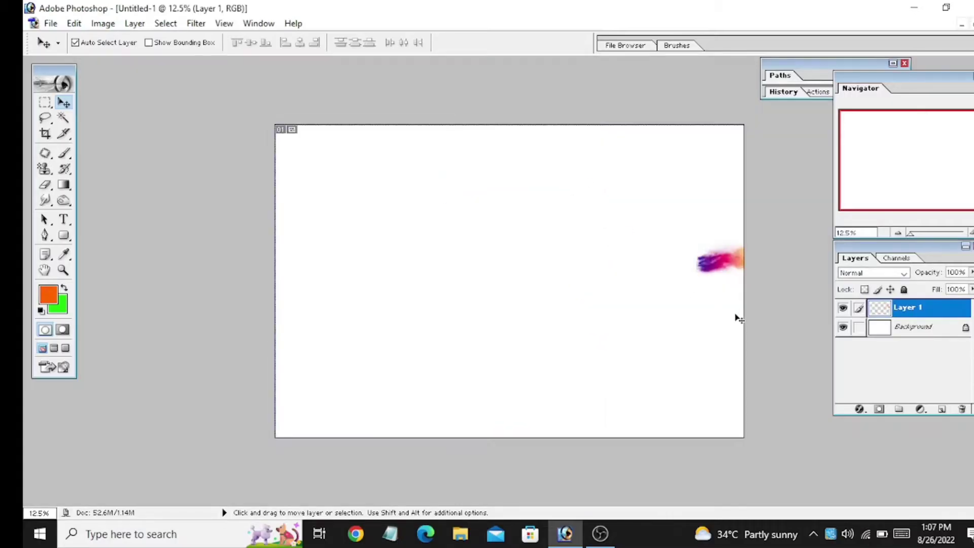
# Step: Scale Layer 1 to about 866% so it covers the canvas, nudged slightly right
pyautogui.hotkey('ctrl', 't')
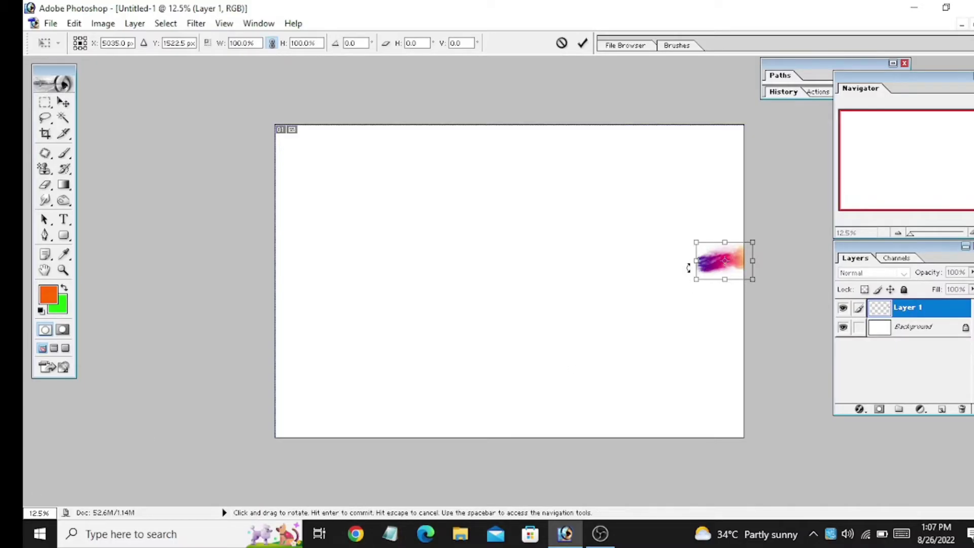
pyautogui.moveTo(695, 279)
pyautogui.mouseDown()
pyautogui.moveTo(429, 458)
pyautogui.moveTo(294, 490)
pyautogui.mouseUp()
pyautogui.moveTo(389, 355)
pyautogui.mouseDown()
pyautogui.moveTo(389, 232)
pyautogui.moveTo(367, 235)
pyautogui.mouseUp()
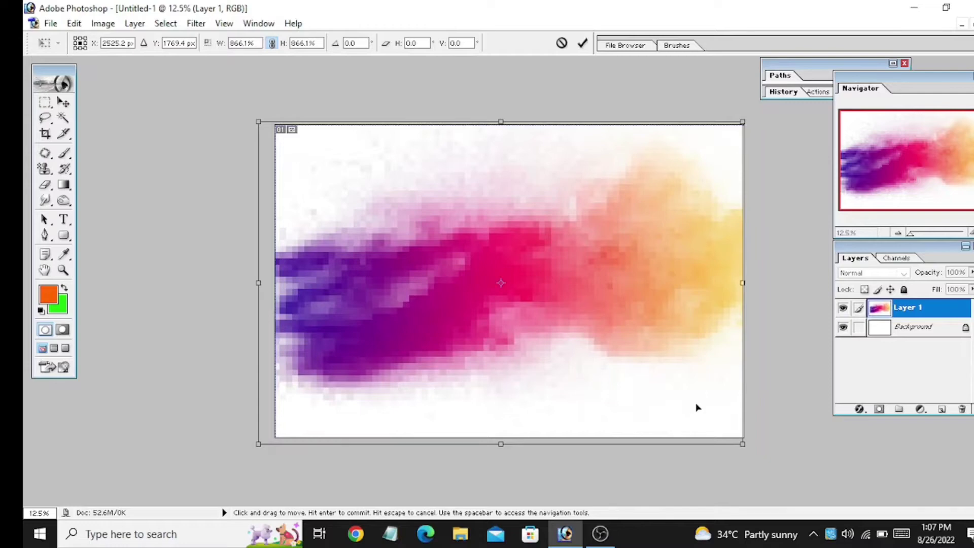
pyautogui.moveTo(696, 407); pyautogui.dragTo(706, 407)
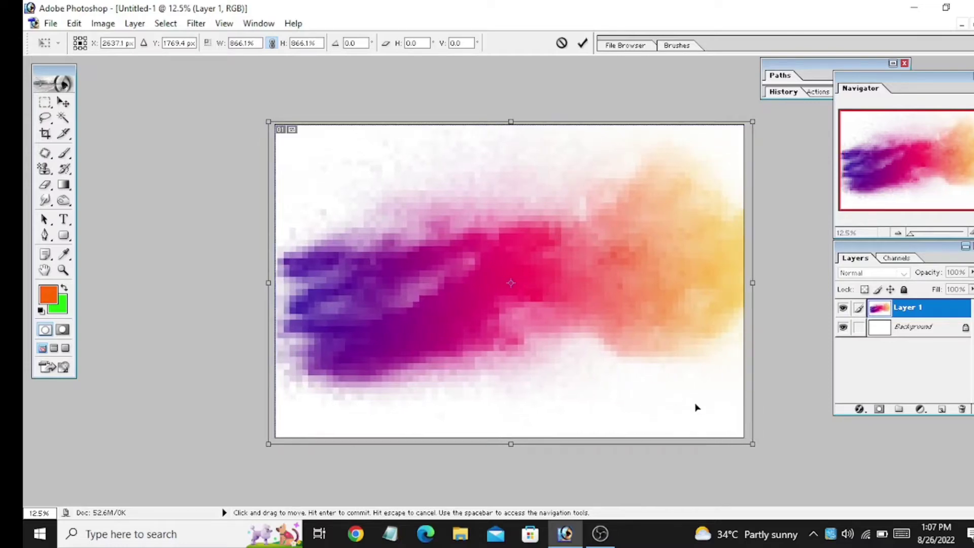
pyautogui.press('Return')
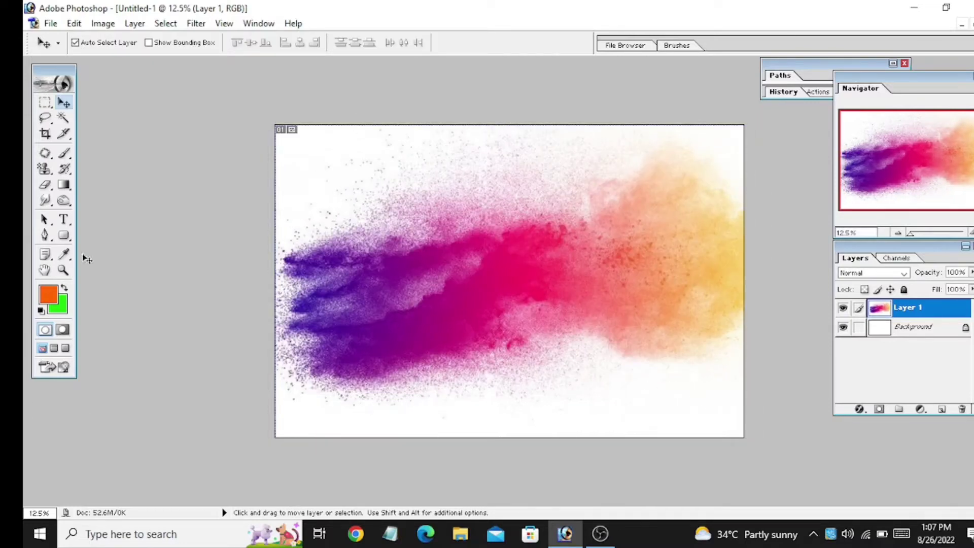
# Step: Apply a Motion Blur with angle 4 and distance 805 pixels to Layer 1
pyautogui.click(195, 23)
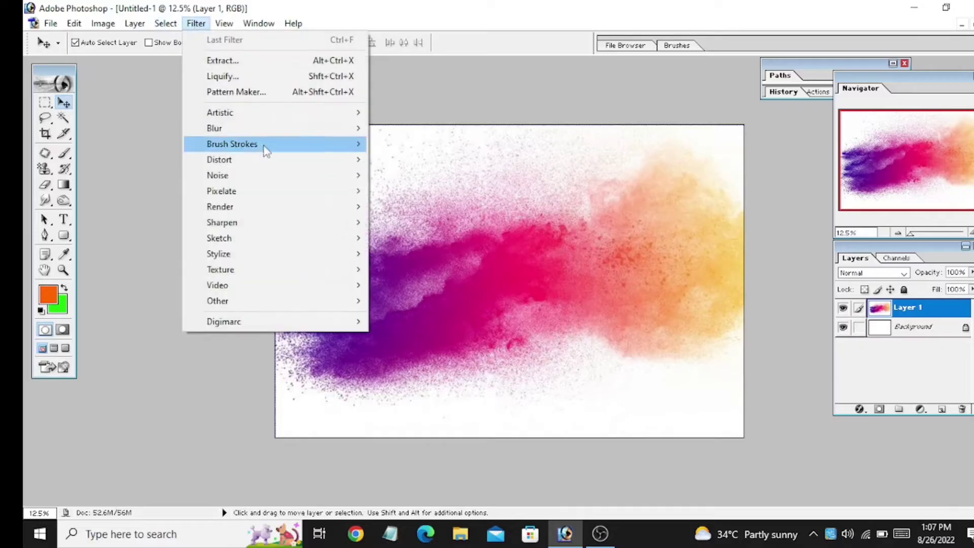
pyautogui.moveTo(215, 128)
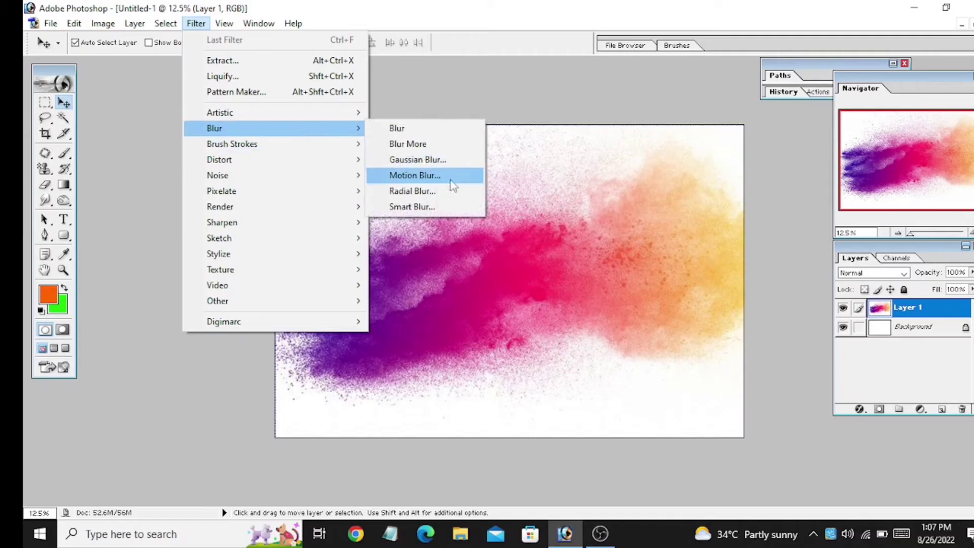
pyautogui.click(415, 175)
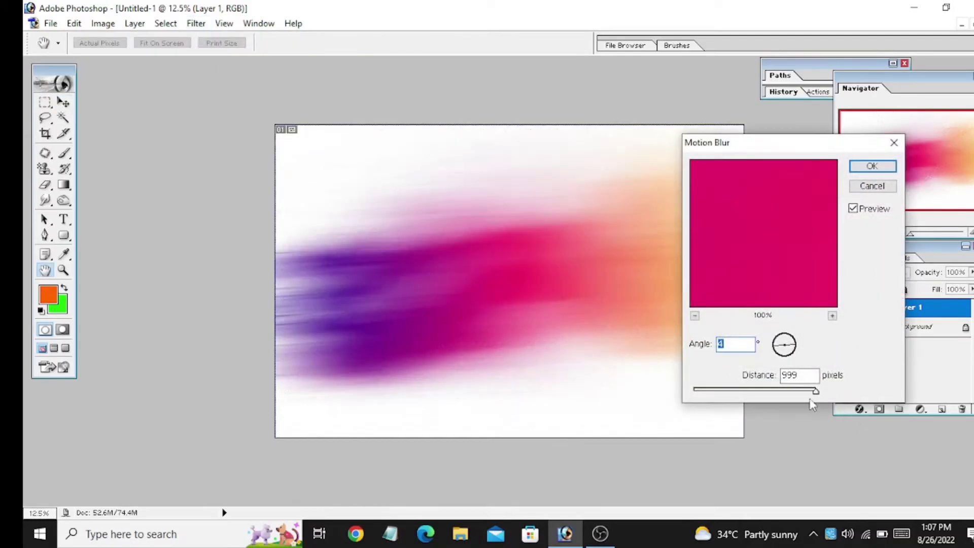
pyautogui.moveTo(808, 396); pyautogui.dragTo(778, 393)
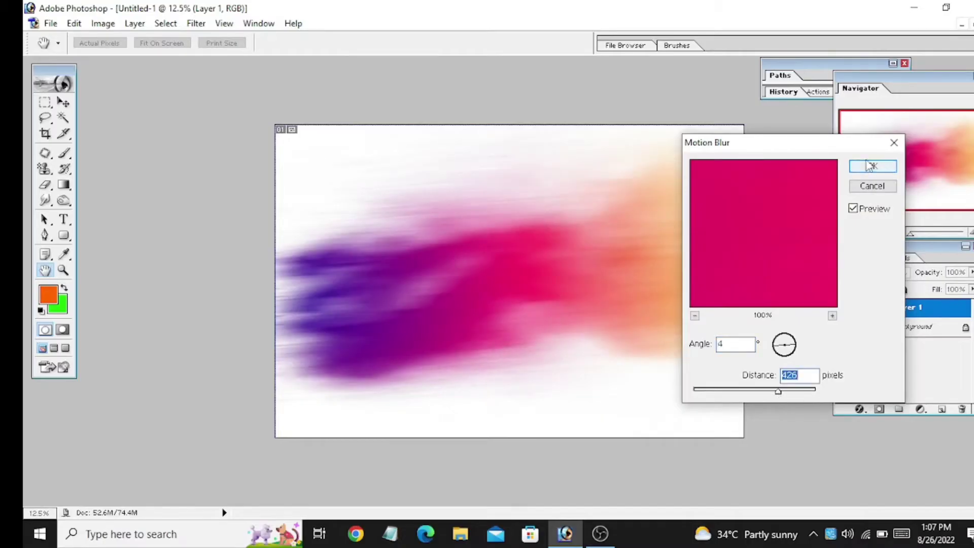
pyautogui.click(811, 390)
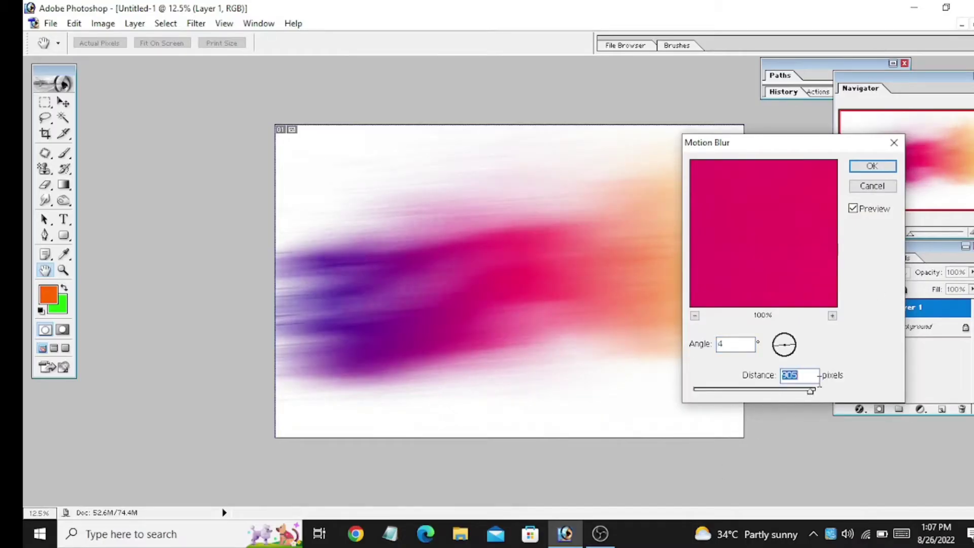
pyautogui.click(873, 167)
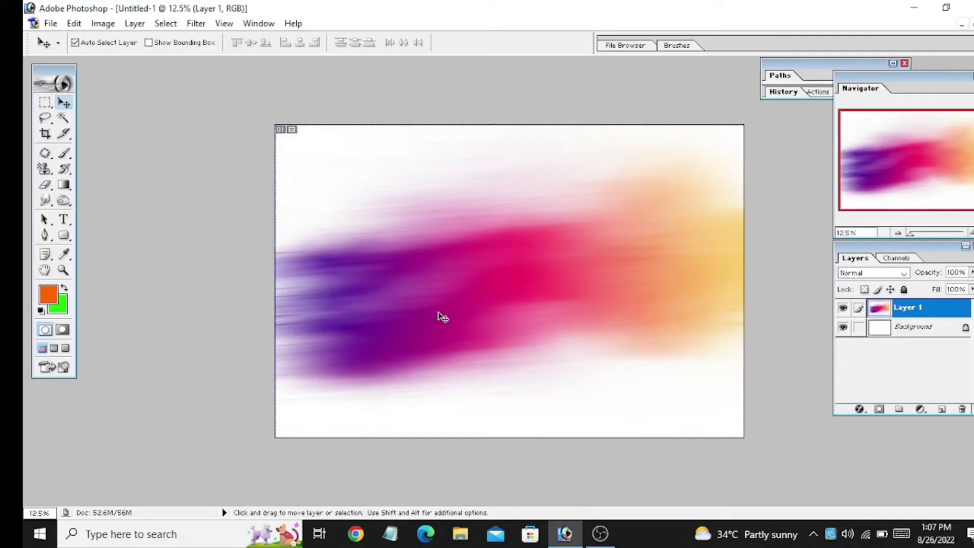
# Step: Enlarge the blurred layer to about 124.6% × 130.5%, past the canvas edges
pyautogui.hotkey('ctrl', 't')
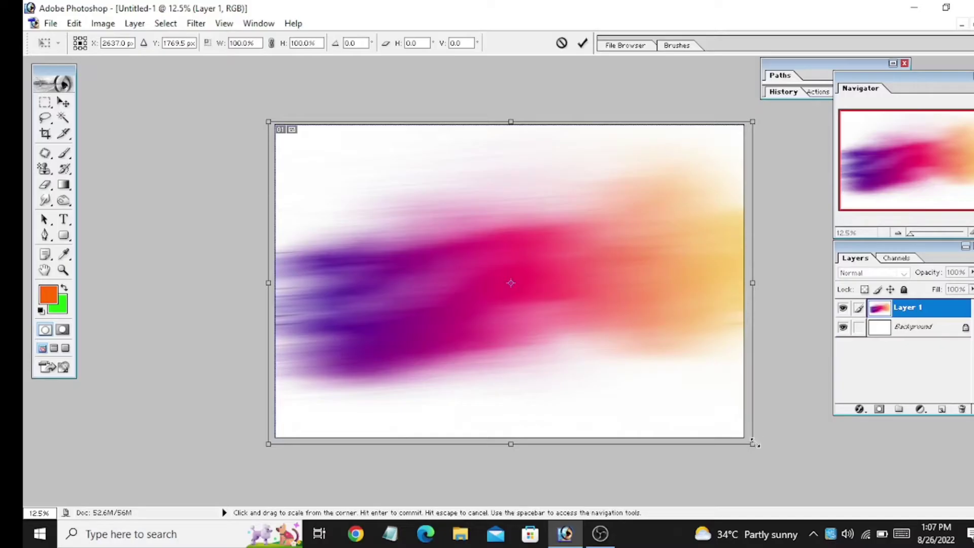
pyautogui.moveTo(756, 444); pyautogui.dragTo(840, 510)
pyautogui.moveTo(742, 433)
pyautogui.mouseDown()
pyautogui.moveTo(670, 391)
pyautogui.moveTo(667, 436)
pyautogui.mouseUp()
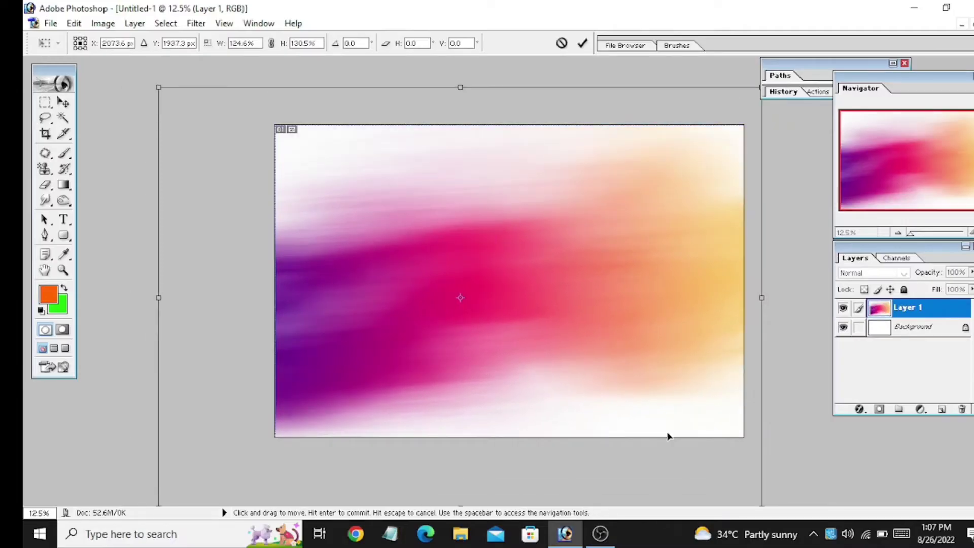
pyautogui.press('Return')
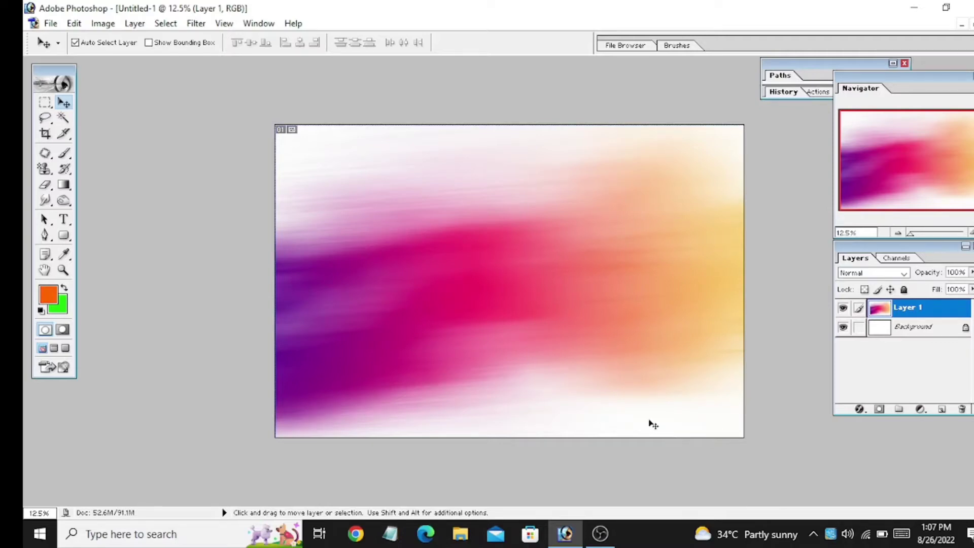
# Step: Open a second colour-splash image from the Files folder
pyautogui.click(51, 24)
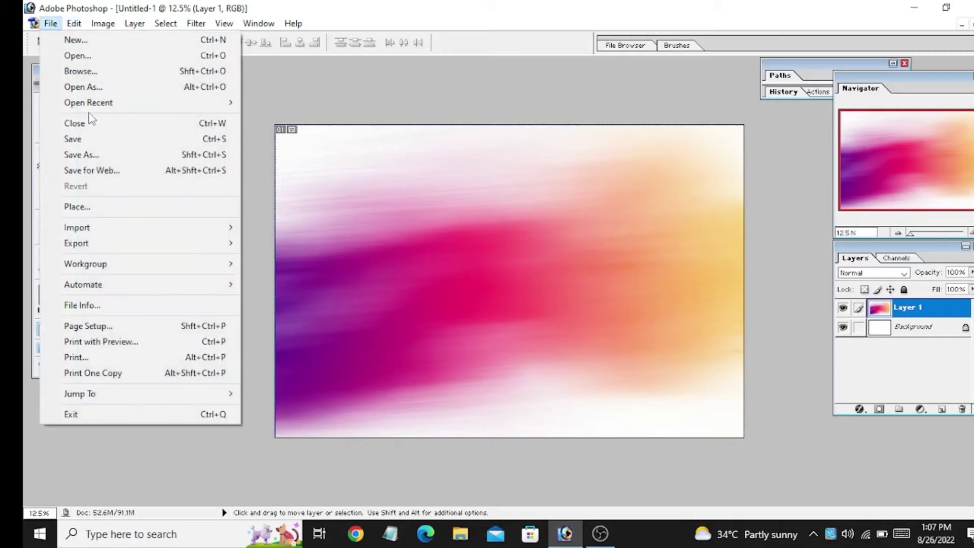
pyautogui.click(77, 56)
pyautogui.scroll(-3, 710, 228)
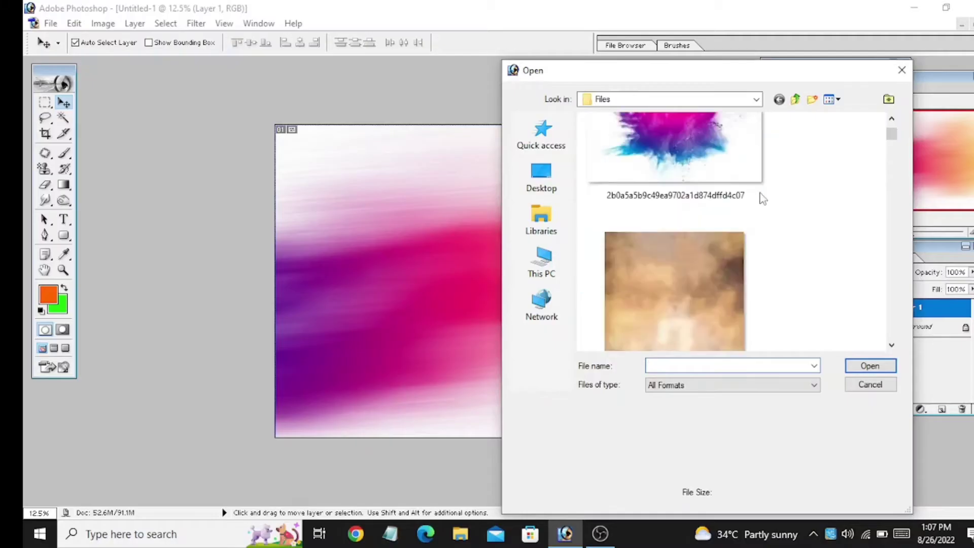
pyautogui.scroll(1, 749, 225)
pyautogui.scroll(-2, 720, 253)
pyautogui.scroll(-2, 689, 278)
pyautogui.scroll(-2, 685, 274)
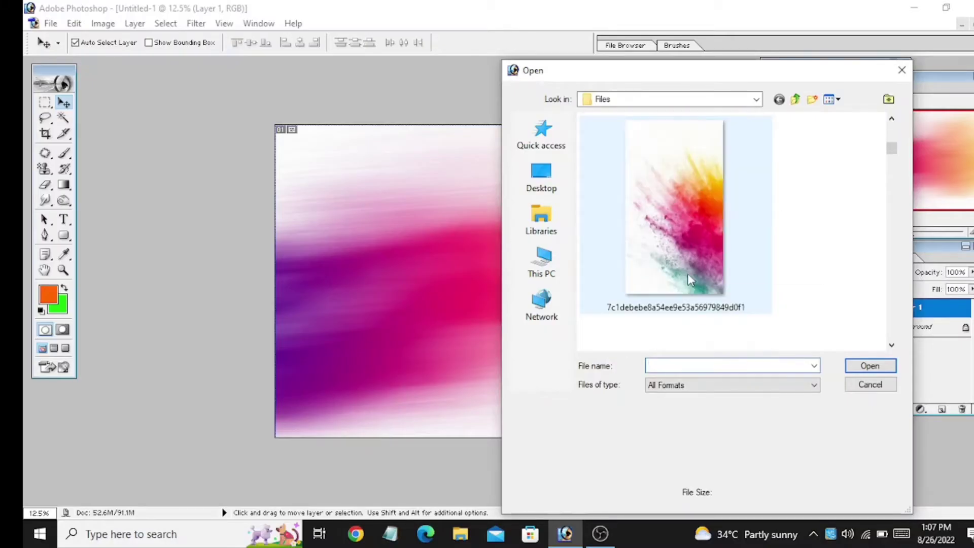
pyautogui.doubleClick(680, 251)
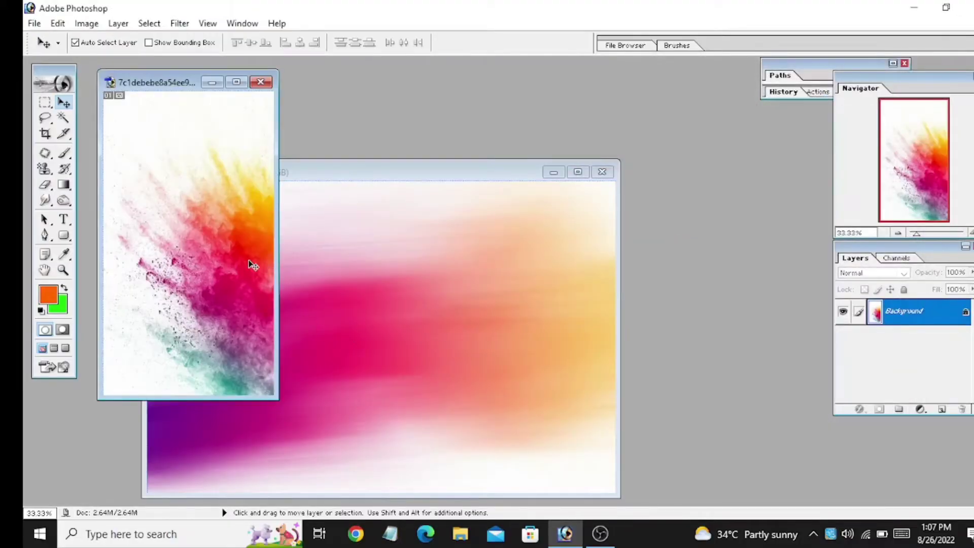
# Step: Drag the splash into the banner centre as Layer 2, close its window, maximize the banner
pyautogui.moveTo(252, 265); pyautogui.dragTo(395, 308)
pyautogui.click(260, 81)
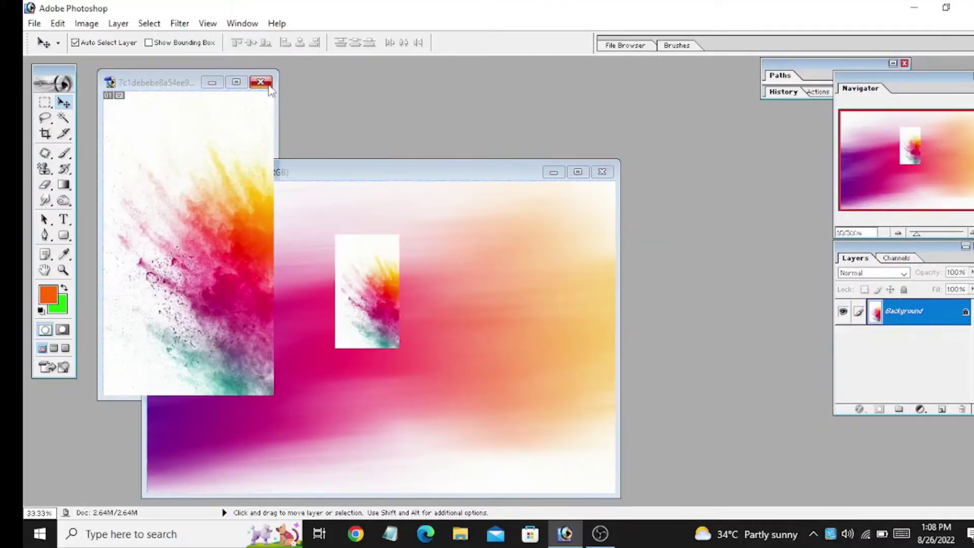
pyautogui.click(577, 171)
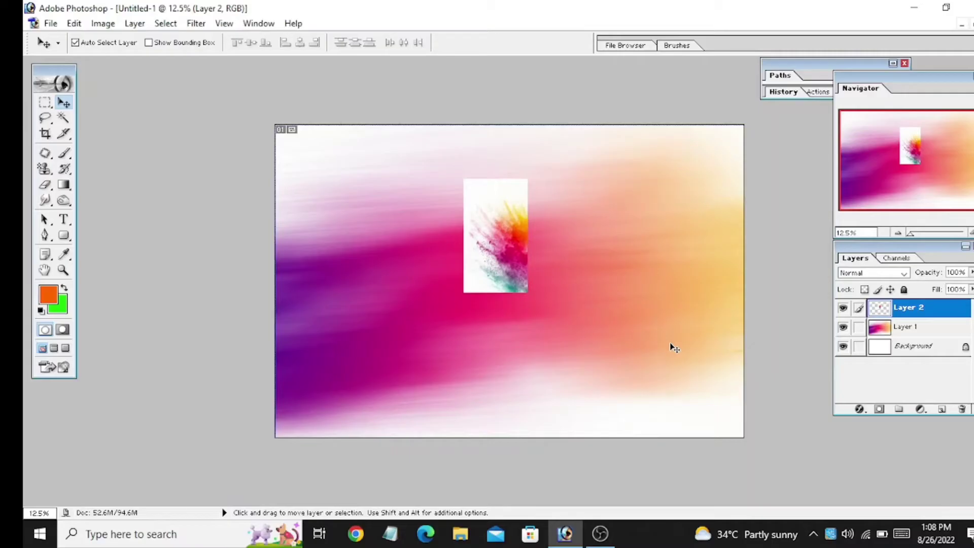
# Step: Scale Layer 2's colour splash to about 776% × 322% over the whole banner
pyautogui.hotkey('ctrl', 't')
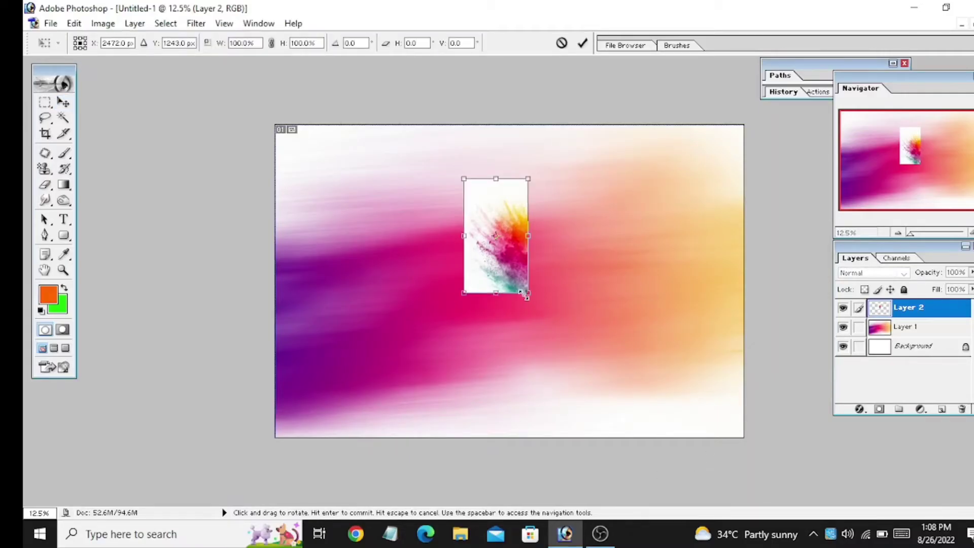
pyautogui.moveTo(526, 294); pyautogui.dragTo(821, 540)
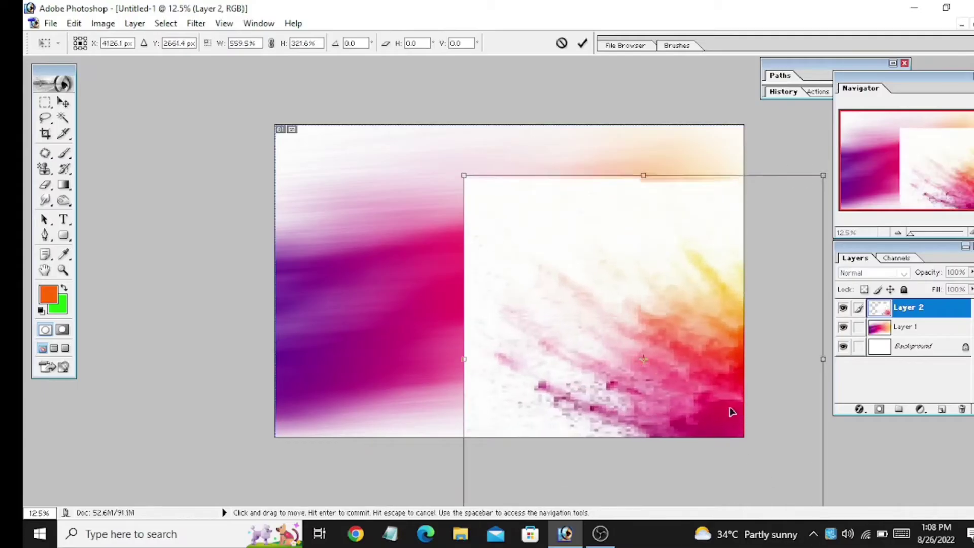
pyautogui.moveTo(732, 411); pyautogui.dragTo(521, 324)
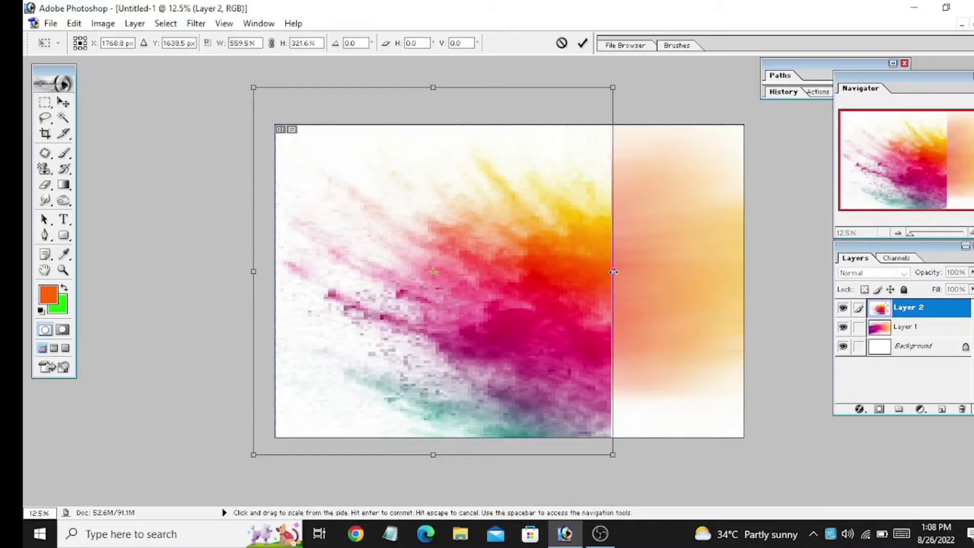
pyautogui.moveTo(612, 271); pyautogui.dragTo(807, 307)
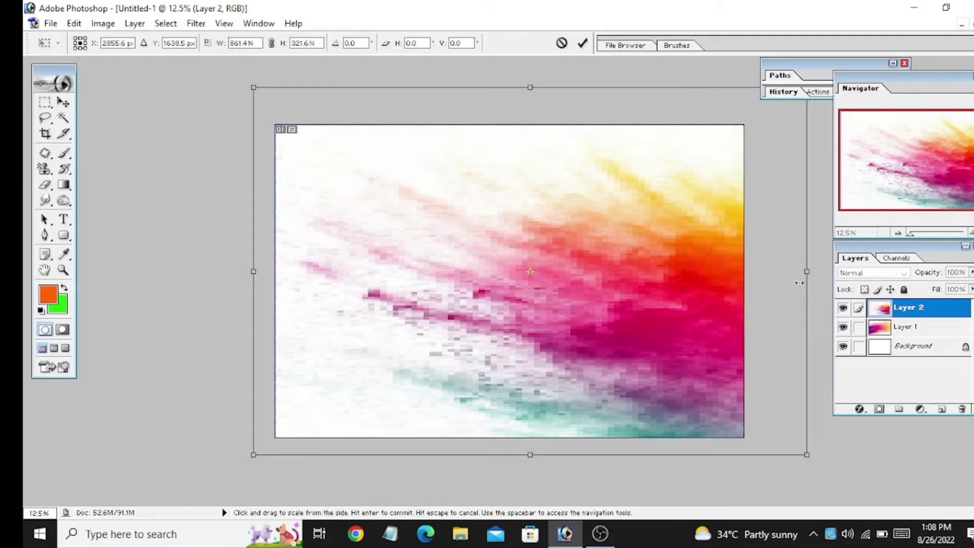
pyautogui.moveTo(803, 265); pyautogui.dragTo(747, 268)
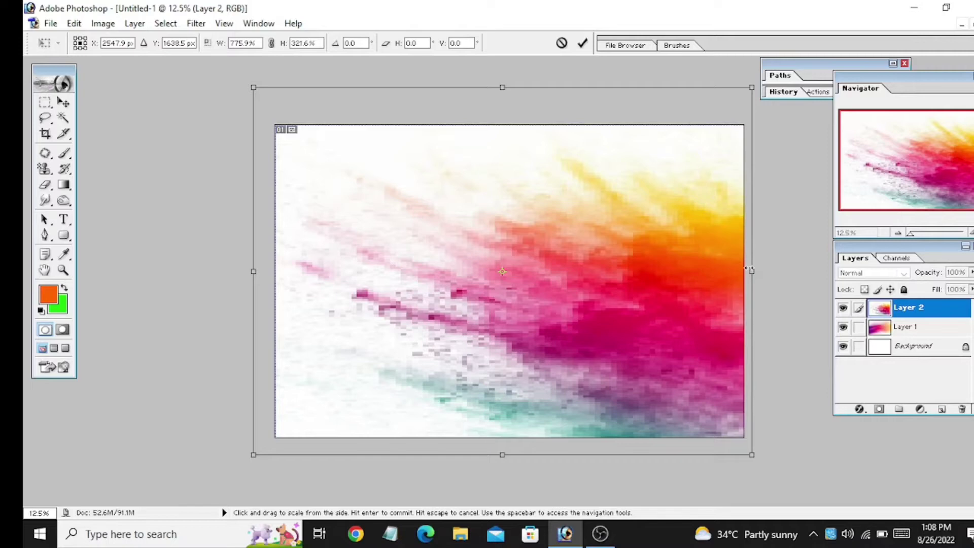
pyautogui.press('Return')
# Step: Apply a Gaussian Blur of about 120.5 pixels to Layer 2
pyautogui.click(195, 23)
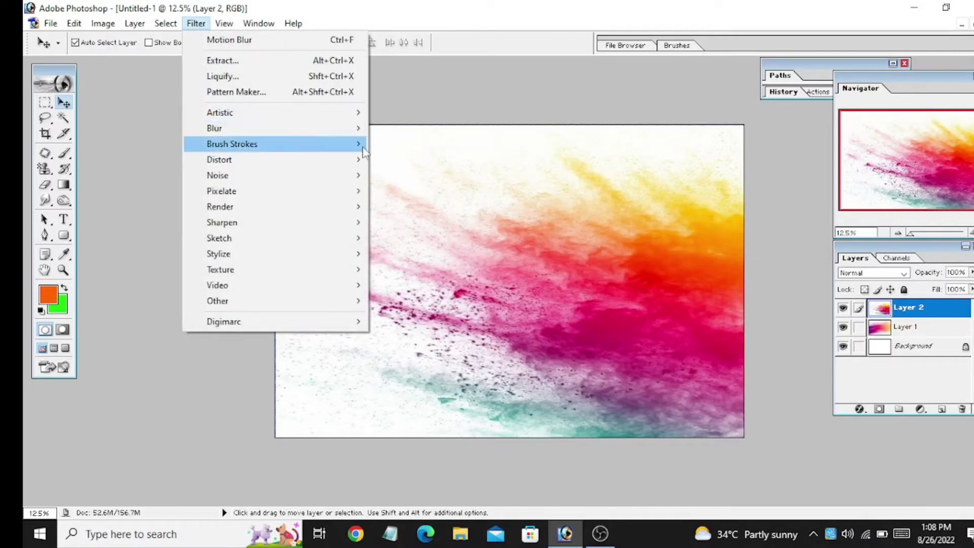
pyautogui.moveTo(214, 128)
pyautogui.click(418, 160)
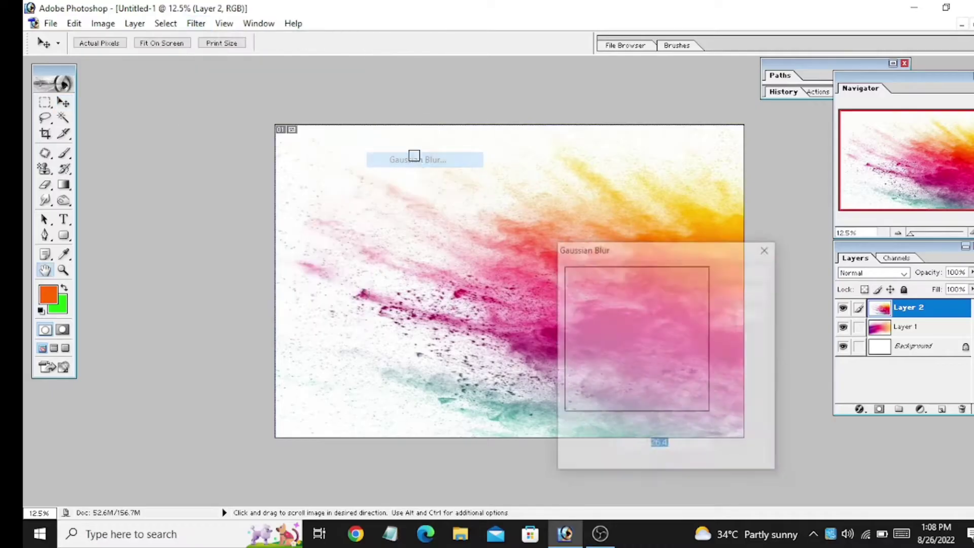
pyautogui.moveTo(626, 460); pyautogui.dragTo(679, 460)
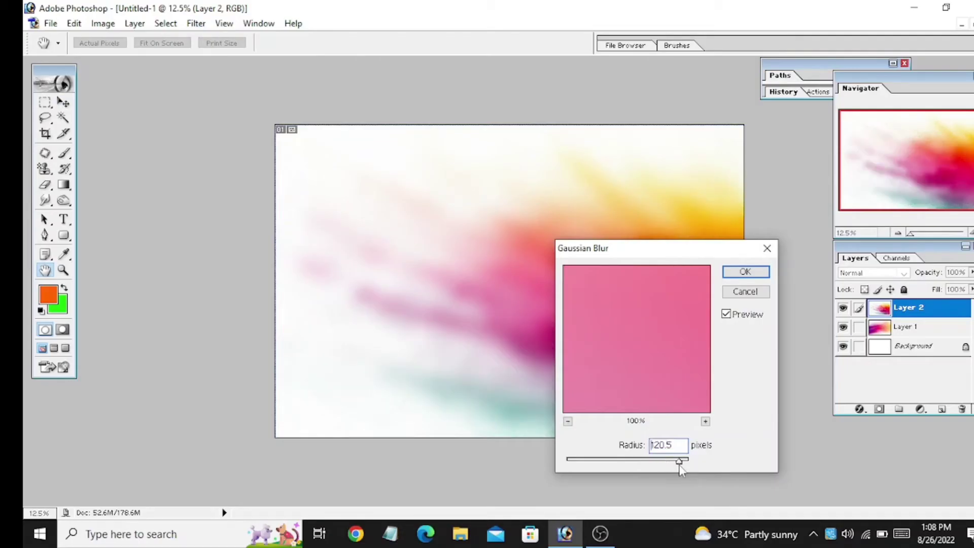
pyautogui.click(752, 277)
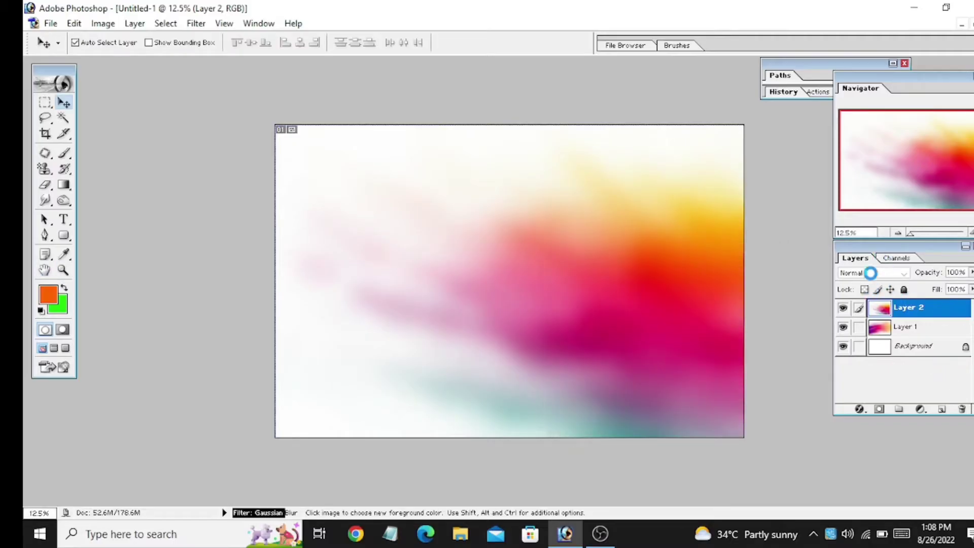
# Step: Set Layer 2's blend mode to Multiply after trying Hard Light, then start opening another file
pyautogui.click(896, 275)
pyautogui.click(858, 409)
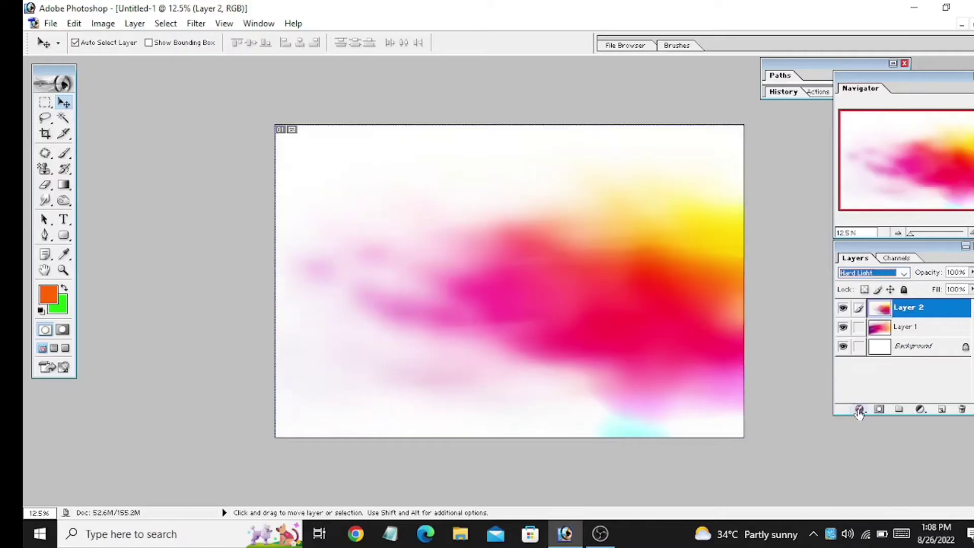
pyautogui.click(895, 277)
pyautogui.click(852, 317)
pyautogui.click(853, 276)
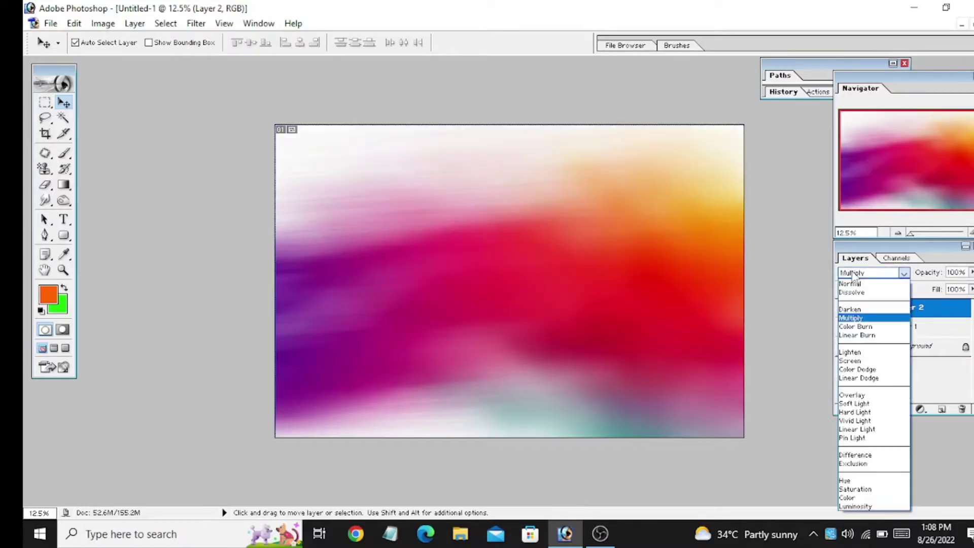
pyautogui.click(850, 318)
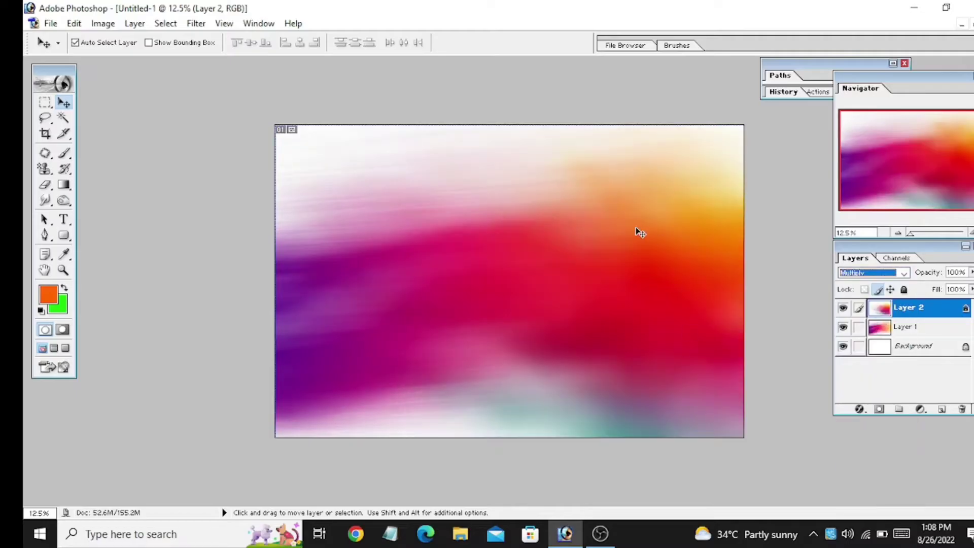
pyautogui.click(51, 23)
pyautogui.click(70, 56)
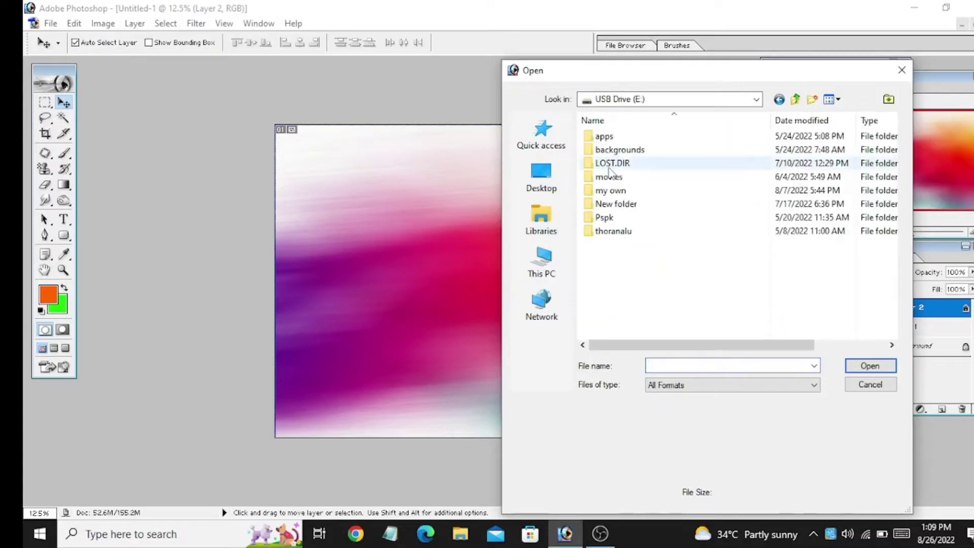
# Step: Open the editing world (156) image from the backgrounds > pngs > Powerstar folder
pyautogui.doubleClick(670, 147)
pyautogui.doubleClick(603, 301)
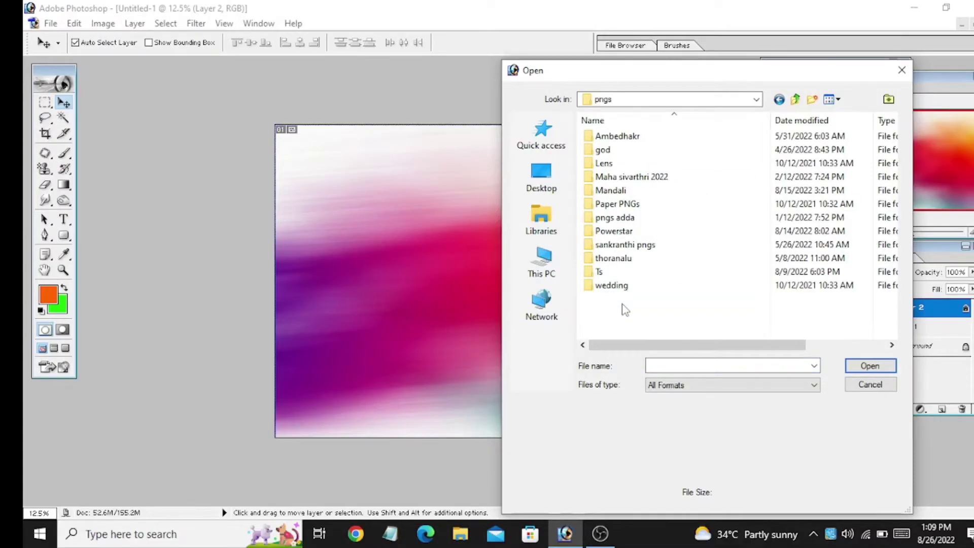
pyautogui.doubleClick(625, 231)
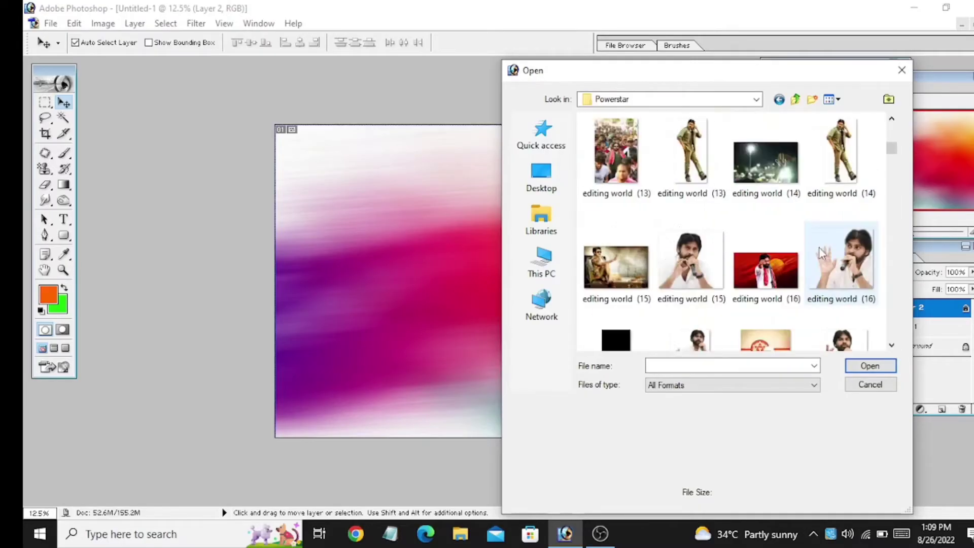
pyautogui.scroll(-5, 720, 276)
pyautogui.scroll(-5, 715, 277)
pyautogui.scroll(-6, 715, 276)
pyautogui.scroll(-7, 791, 272)
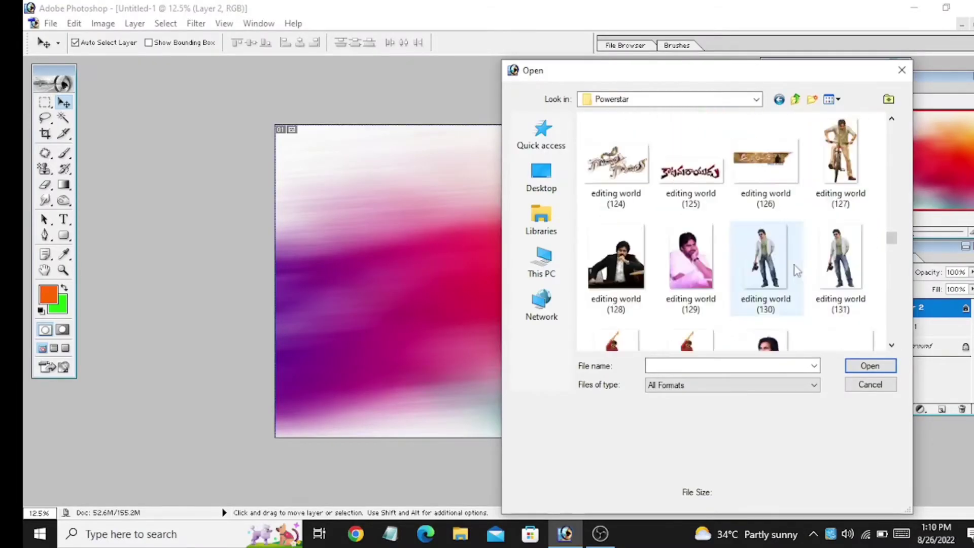
pyautogui.scroll(-3, 735, 271)
pyautogui.scroll(-2, 668, 270)
pyautogui.doubleClick(619, 208)
# Step: Place the full-body figure image on the banner, enlarged at the bottom-left
pyautogui.hotkey('ctrl', 'o')
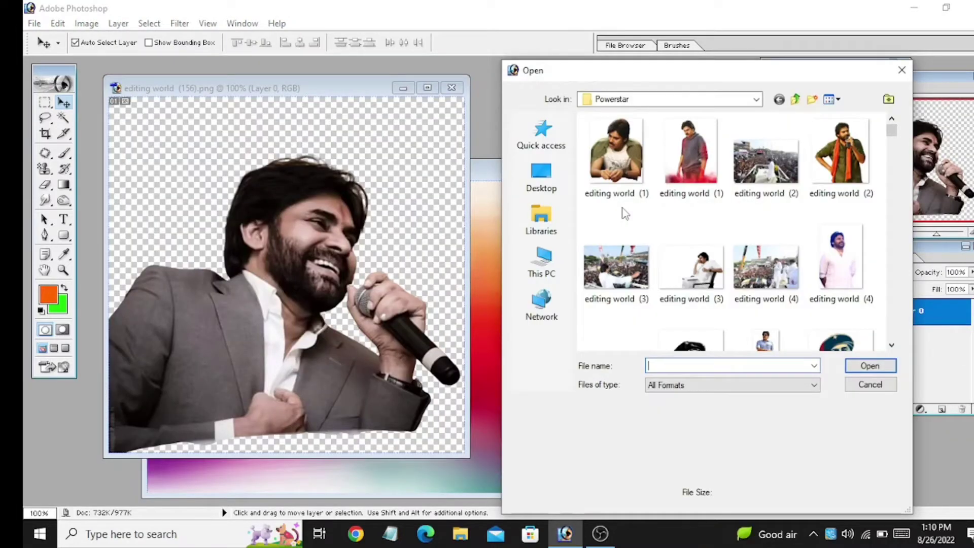
pyautogui.click(839, 152)
pyautogui.click(870, 365)
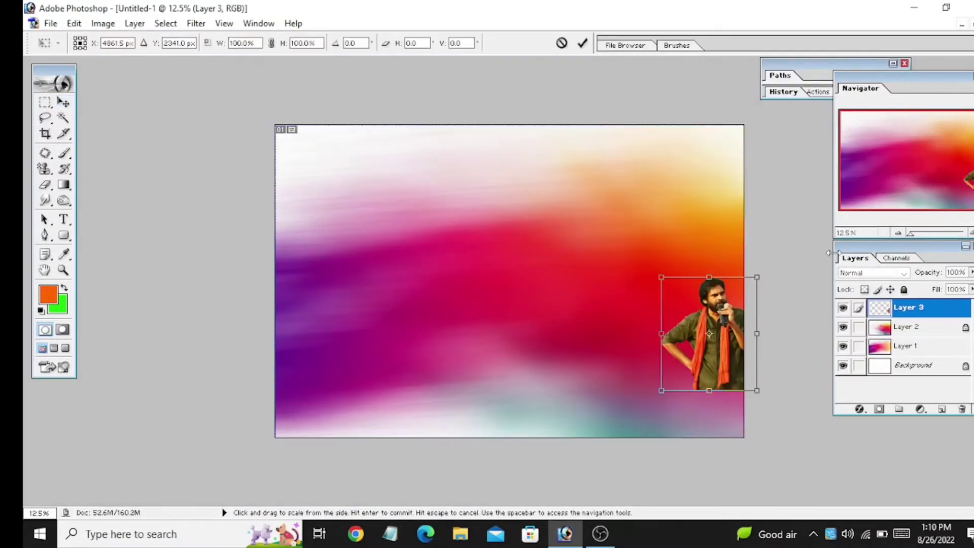
pyautogui.moveTo(667, 390)
pyautogui.mouseDown()
pyautogui.moveTo(561, 450)
pyautogui.moveTo(191, 452)
pyautogui.moveTo(271, 434)
pyautogui.mouseUp()
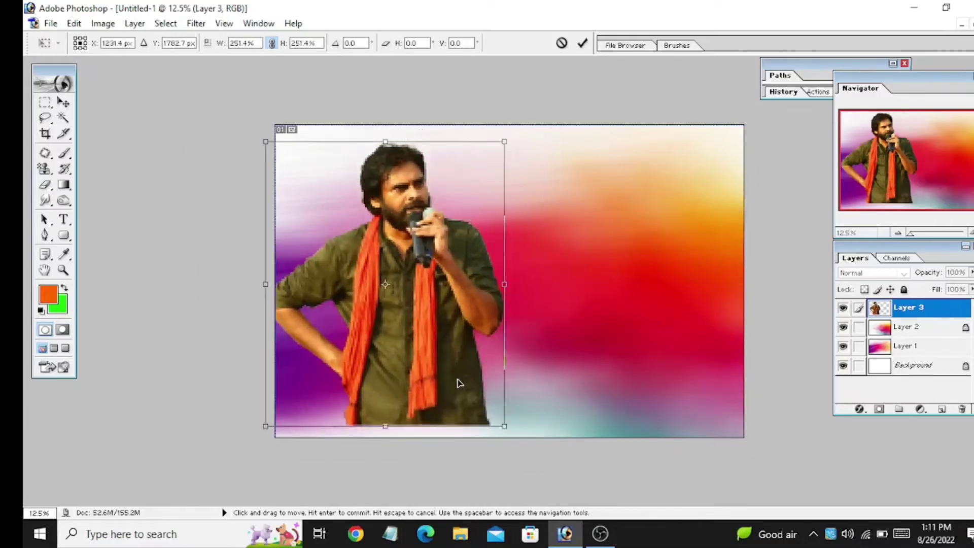
pyautogui.press('Return')
pyautogui.hotkey('ctrl', '+')
pyautogui.hotkey('ctrl', '-')
# Step: Open the painted raised-fist portrait image
pyautogui.hotkey('ctrl', 'o')
pyautogui.scroll(-5, 841, 235)
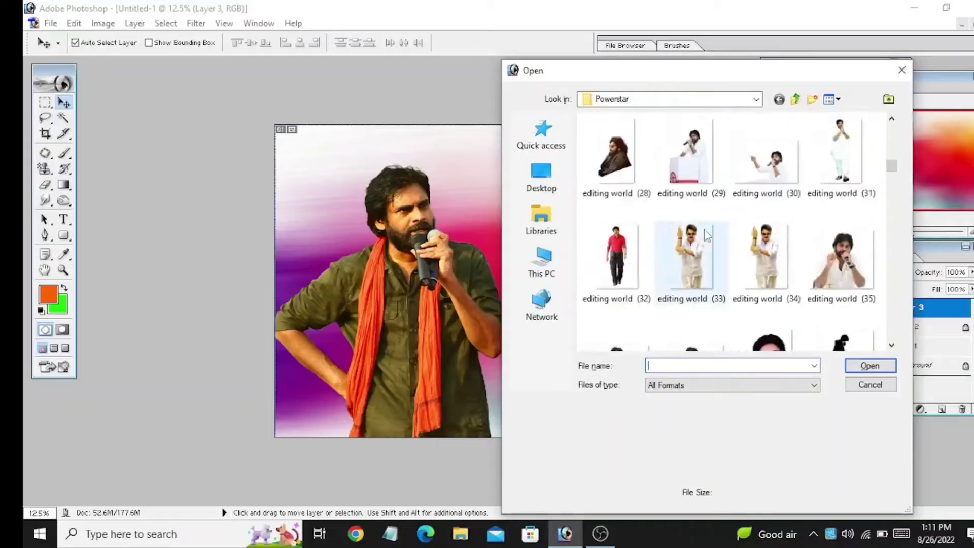
pyautogui.scroll(-5, 839, 233)
pyautogui.scroll(-10, 840, 233)
pyautogui.scroll(-10, 837, 231)
pyautogui.scroll(-10, 831, 233)
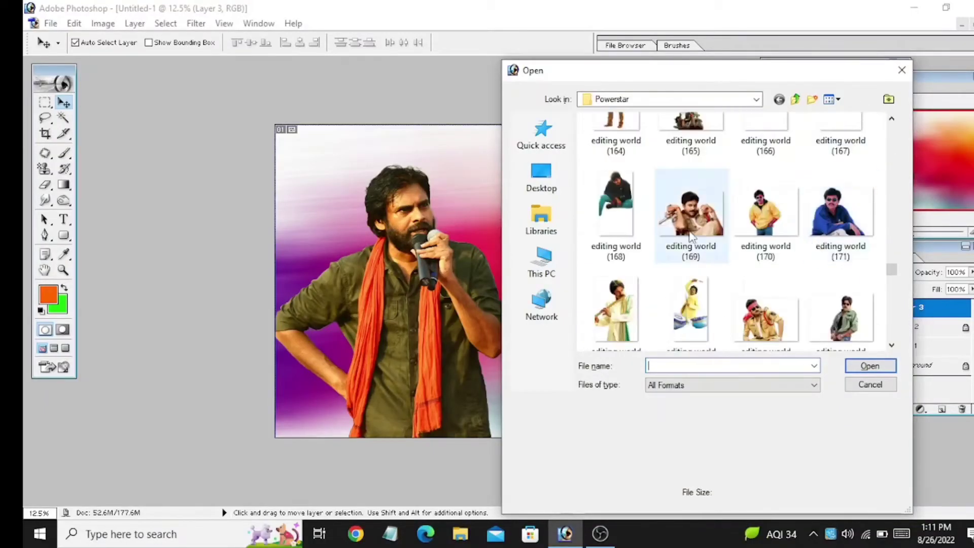
pyautogui.scroll(-5, 811, 241)
pyautogui.scroll(-3, 781, 248)
pyautogui.scroll(-4, 753, 259)
pyautogui.doubleClick(841, 310)
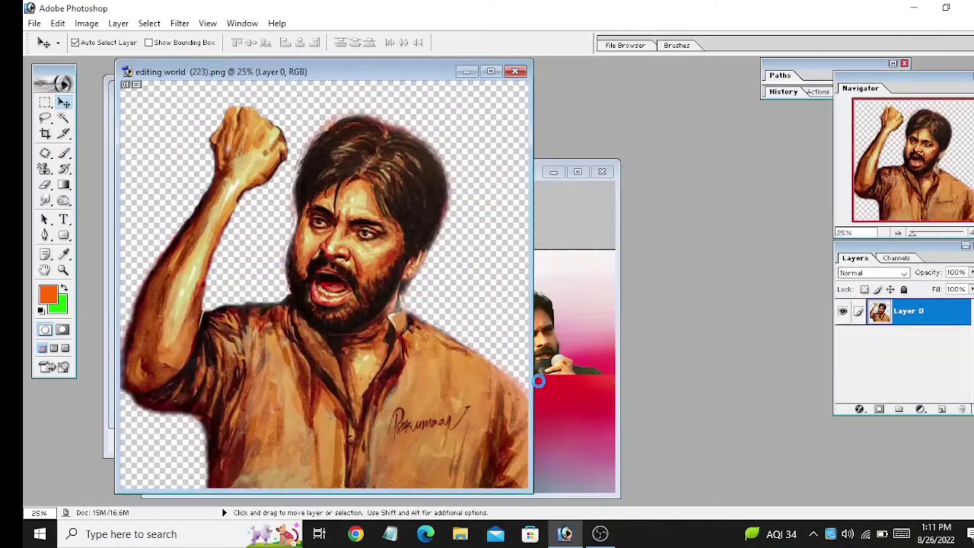
# Step: Add the portrait at 45% opacity in the top-left and move the green-shirt figure right
pyautogui.moveTo(326, 283); pyautogui.dragTo(507, 264)
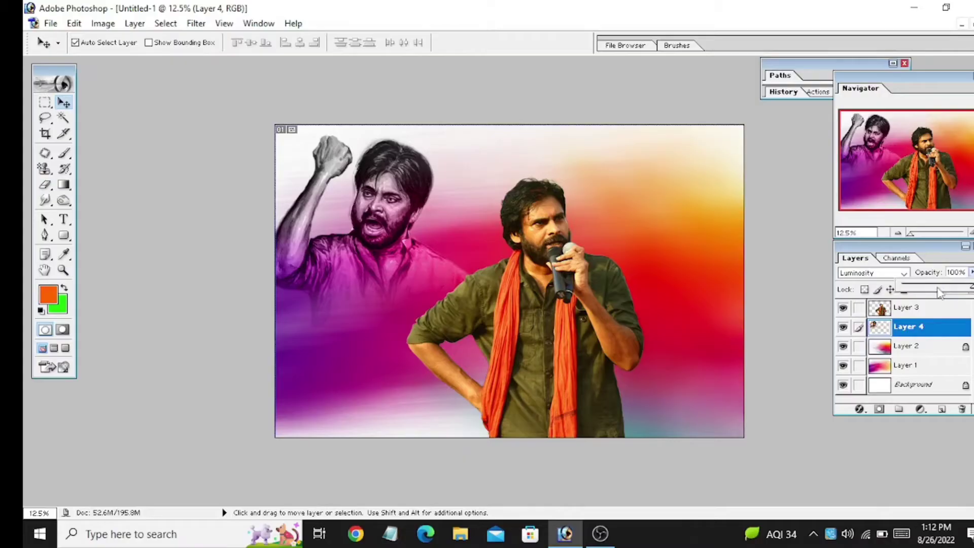
pyautogui.moveTo(482, 232); pyautogui.dragTo(396, 236)
pyautogui.moveTo(462, 329); pyautogui.dragTo(402, 255)
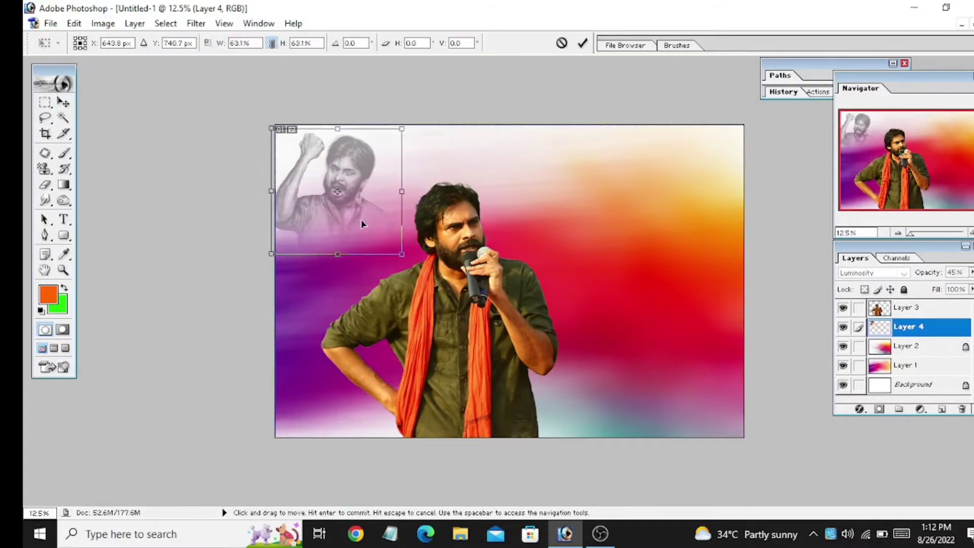
pyautogui.press('Return')
pyautogui.press('v')
pyautogui.moveTo(463, 313); pyautogui.dragTo(661, 313)
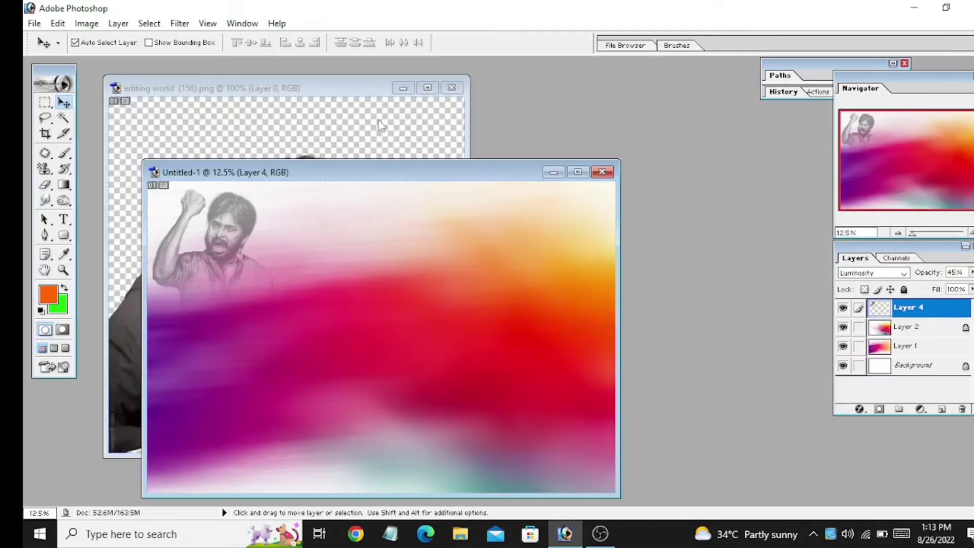
# Step: Bring the laughing singer photo into the banner and position it on the canvas
pyautogui.moveTo(380, 124); pyautogui.dragTo(570, 387)
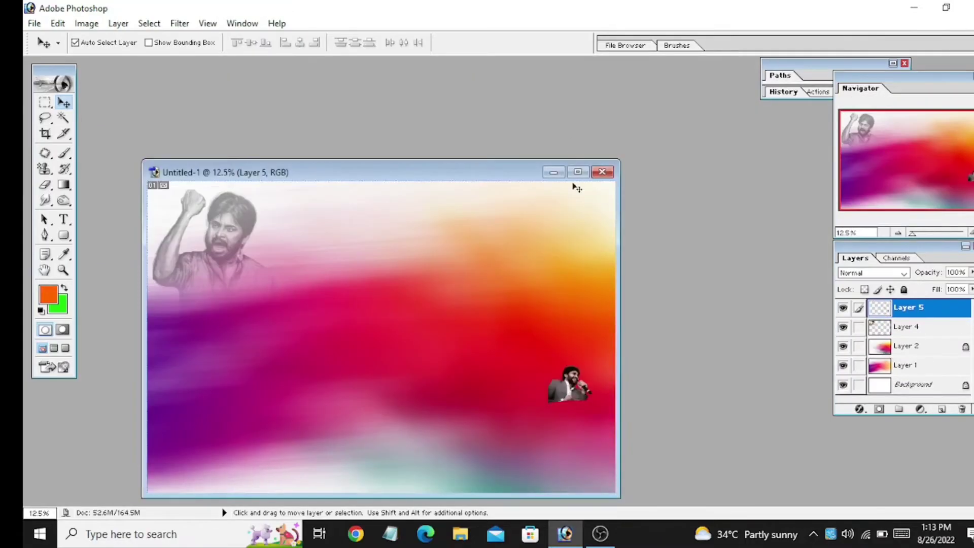
pyautogui.click(578, 172)
pyautogui.hotkey('ctrl', 't')
pyautogui.moveTo(718, 348); pyautogui.dragTo(540, 457)
pyautogui.press('Return')
pyautogui.click(103, 23)
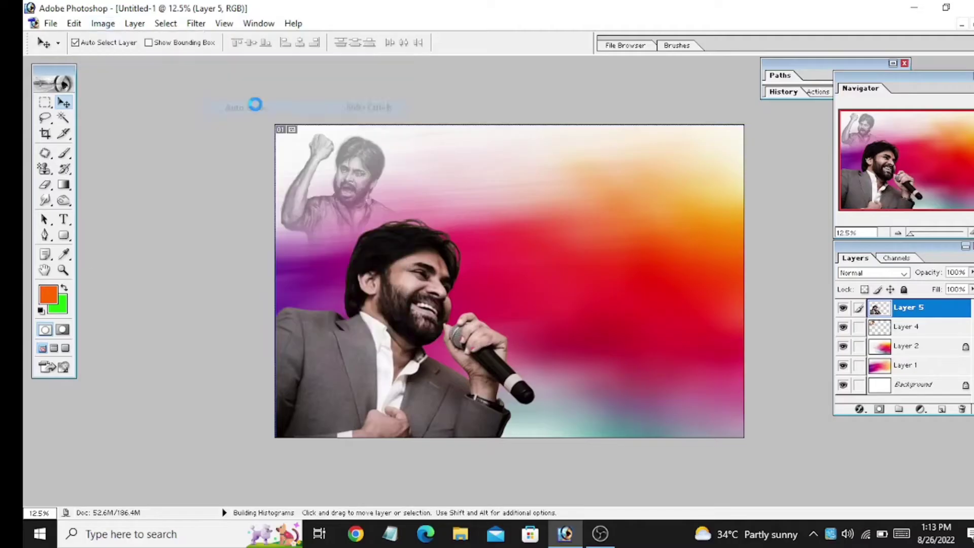
pyautogui.moveTo(406, 284); pyautogui.dragTo(406, 310)
# Step: Blend the singer layer in Luminosity and shrink it to about 53% beside the portrait
pyautogui.click(903, 272)
pyautogui.click(857, 506)
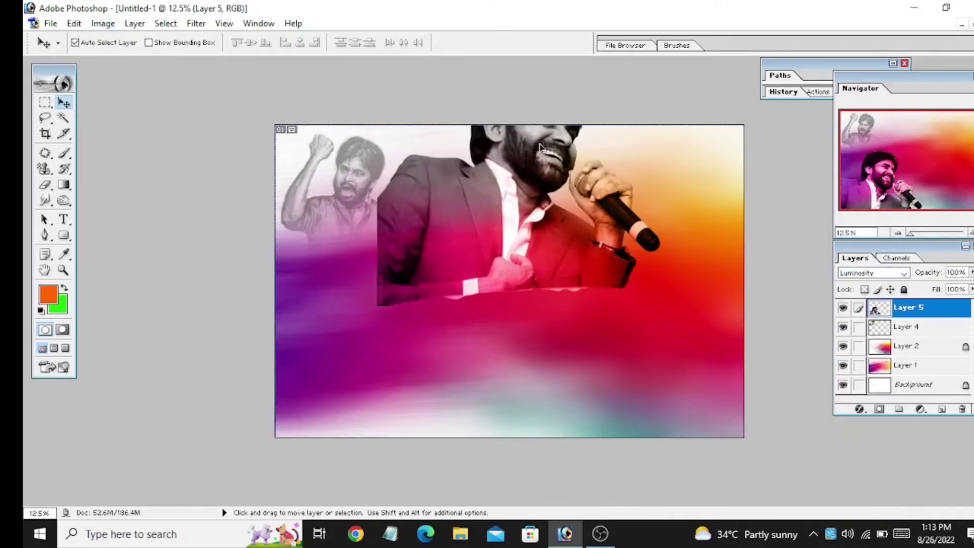
pyautogui.hotkey('ctrl', 't')
pyautogui.moveTo(630, 315); pyautogui.dragTo(530, 254)
pyautogui.moveTo(484, 214); pyautogui.dragTo(479, 251)
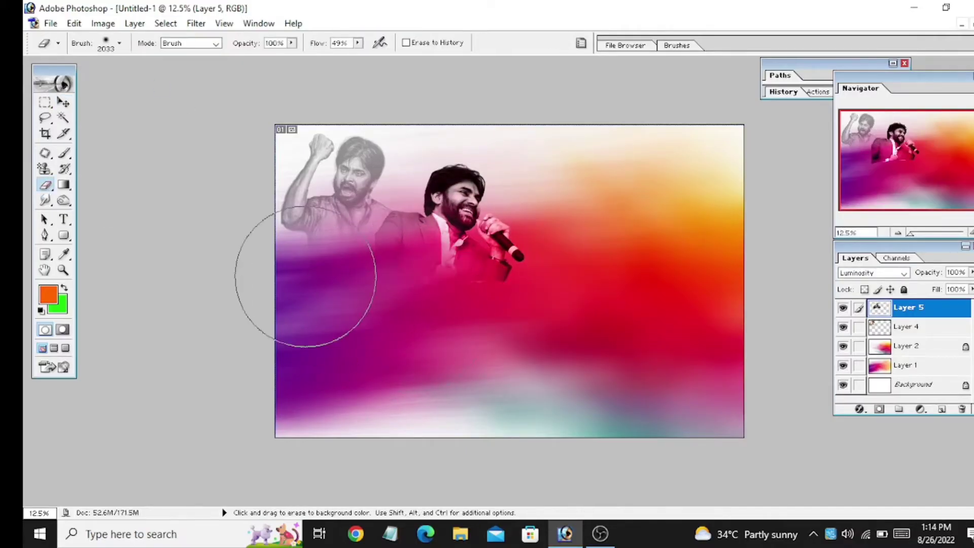
pyautogui.press('[')
pyautogui.press('[')
pyautogui.press('[')
# Step: Add the man-in-white photo, shrunk to 59.2% near the top-left figure
pyautogui.hotkey('ctrl', 'o')
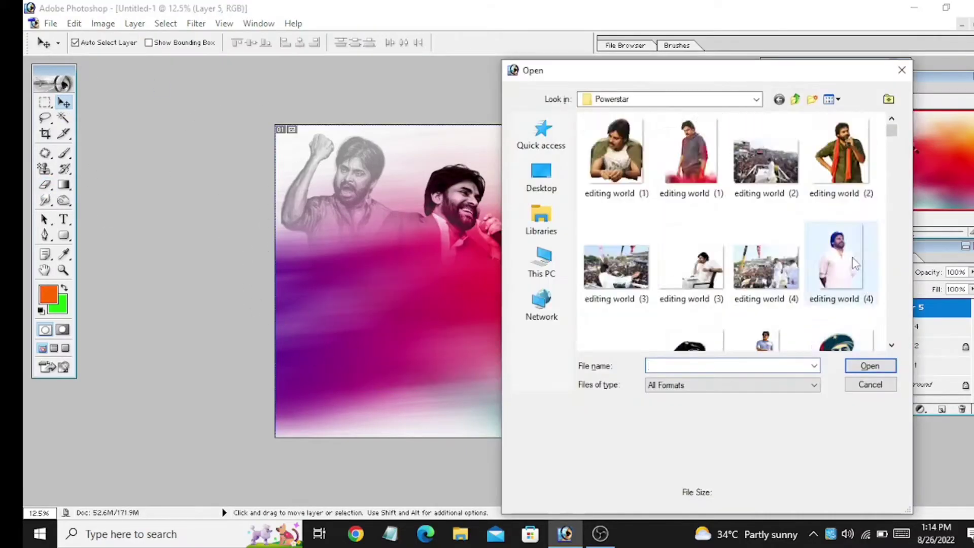
pyautogui.doubleClick(835, 264)
pyautogui.hotkey('ctrl', 't')
pyautogui.press('Escape')
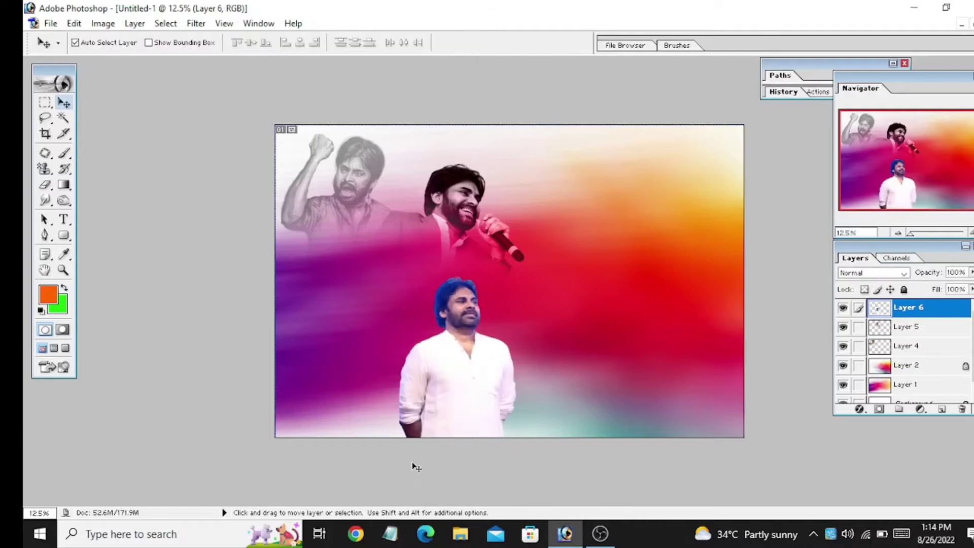
pyautogui.moveTo(413, 463); pyautogui.dragTo(420, 446)
pyautogui.hotkey('ctrl', 't')
pyautogui.moveTo(474, 309); pyautogui.dragTo(425, 237)
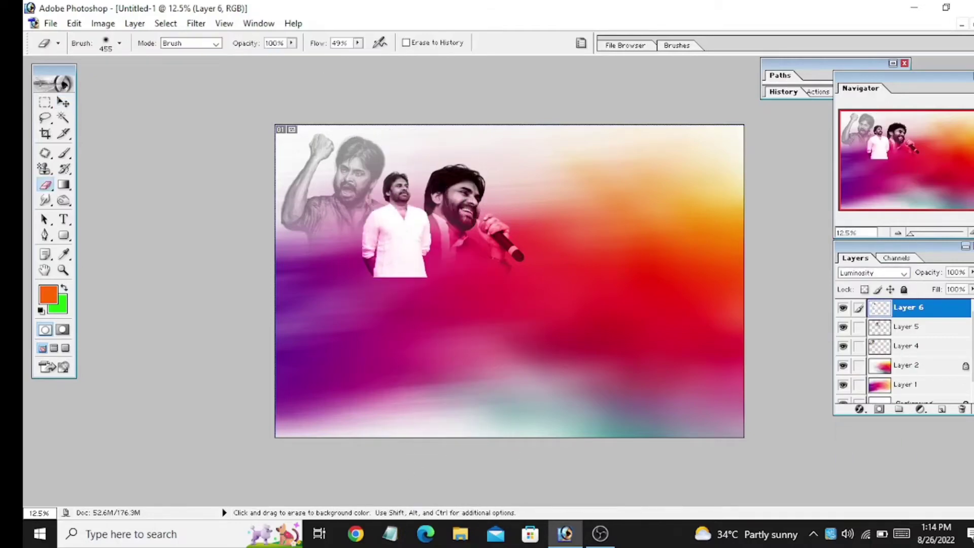
pyautogui.press(']')
pyautogui.press(']')
pyautogui.press(']')
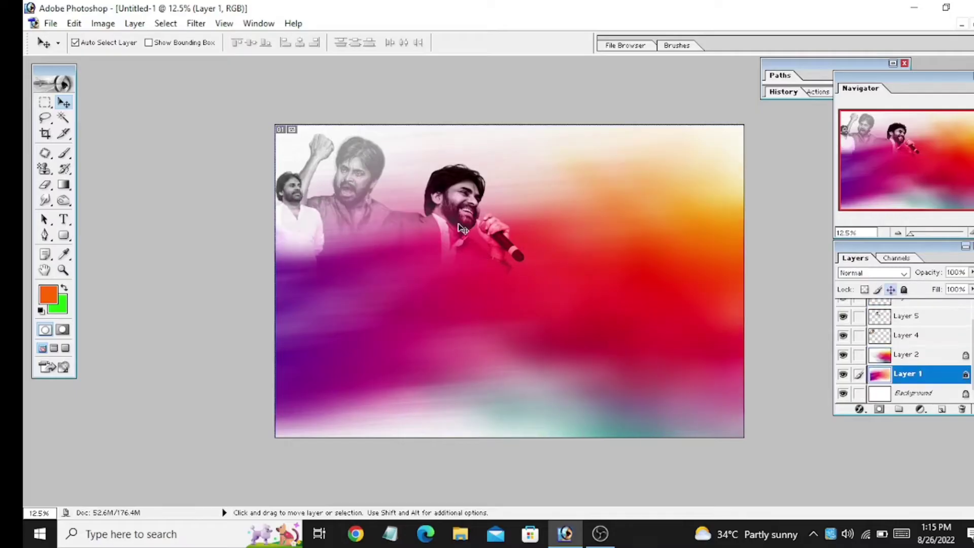
pyautogui.click(910, 334)
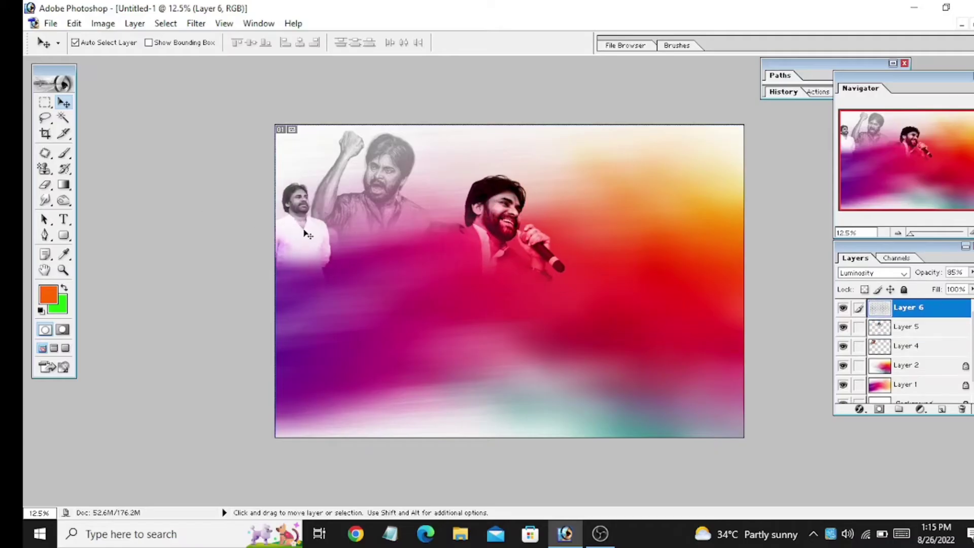
# Step: Open the file browser again and scroll for another photo
pyautogui.hotkey('ctrl', 'o')
pyautogui.scroll(-3, 804, 307)
pyautogui.scroll(-3, 804, 307)
# Step: Place the clapping portrait and enlarge it into the banner's left foreground
pyautogui.scroll(-3, 804, 307)
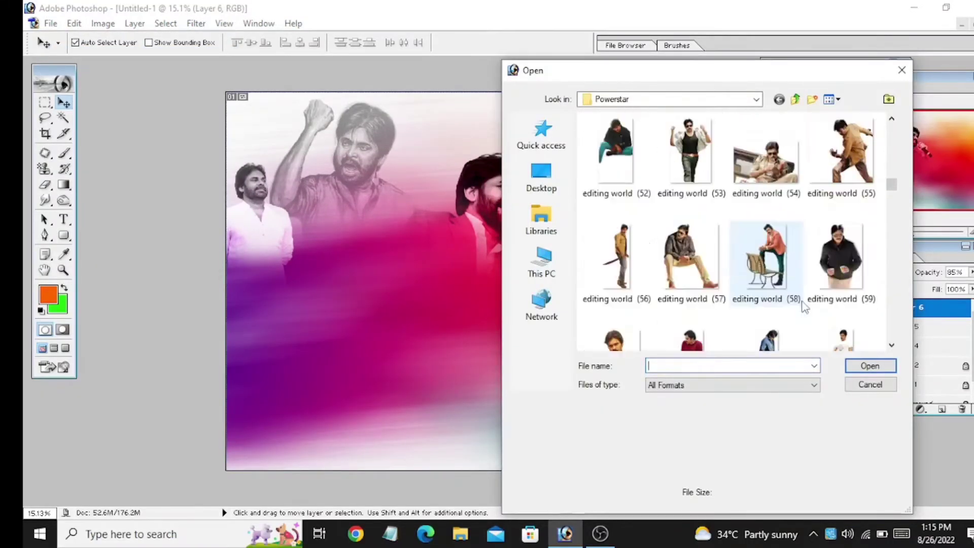
pyautogui.doubleClick(802, 303)
pyautogui.hotkey('ctrl', 't')
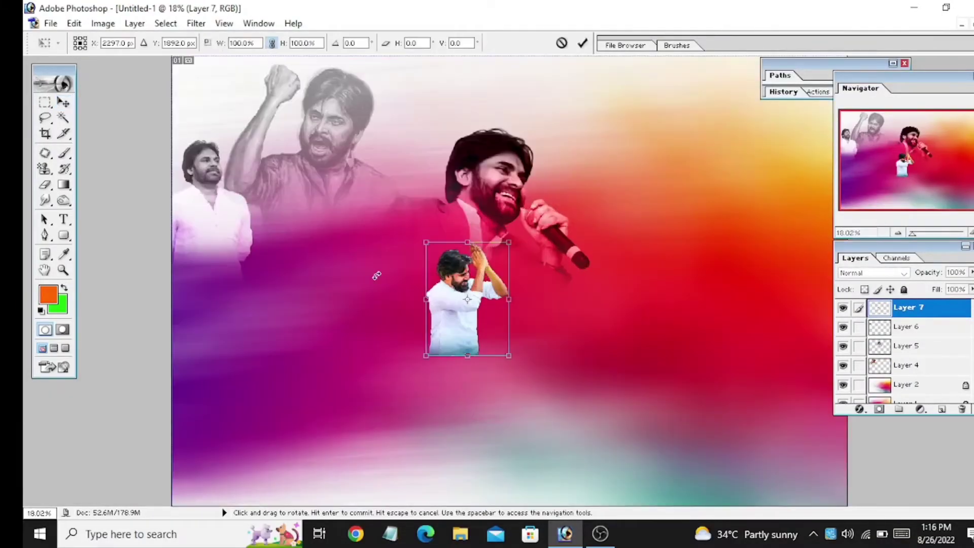
pyautogui.moveTo(426, 355)
pyautogui.mouseDown()
pyautogui.moveTo(385, 461)
pyautogui.moveTo(348, 364)
pyautogui.mouseUp()
pyautogui.press('Return')
pyautogui.hotkey('ctrl', '-')
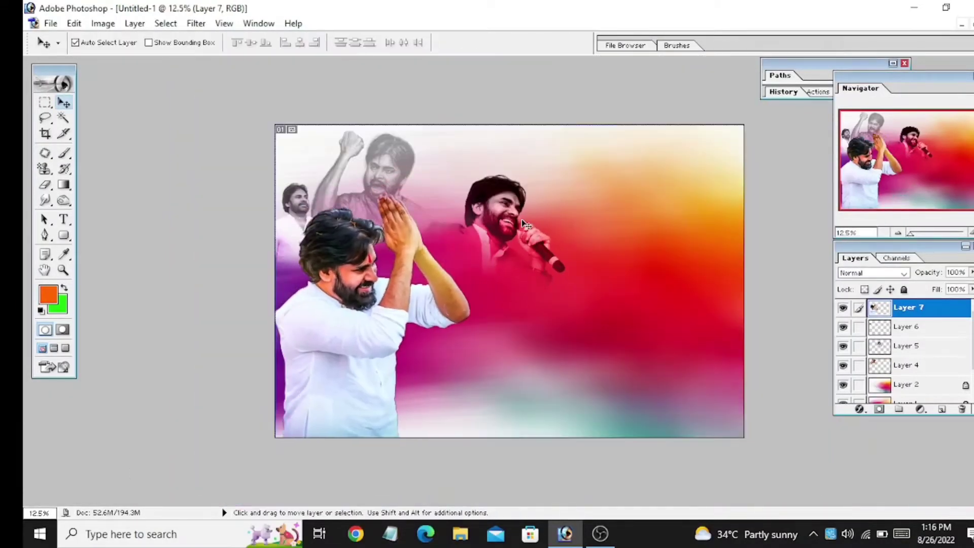
# Step: Reposition the small left portrait, the singing man and the faded face on the banner
pyautogui.moveTo(294, 200); pyautogui.dragTo(286, 246)
pyautogui.moveTo(498, 212); pyautogui.dragTo(471, 202)
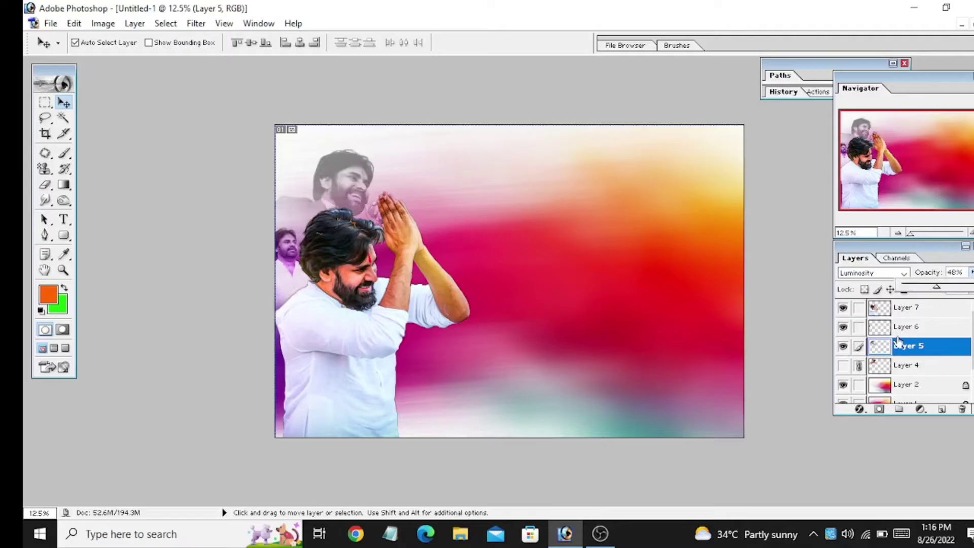
pyautogui.moveTo(365, 311); pyautogui.dragTo(361, 304)
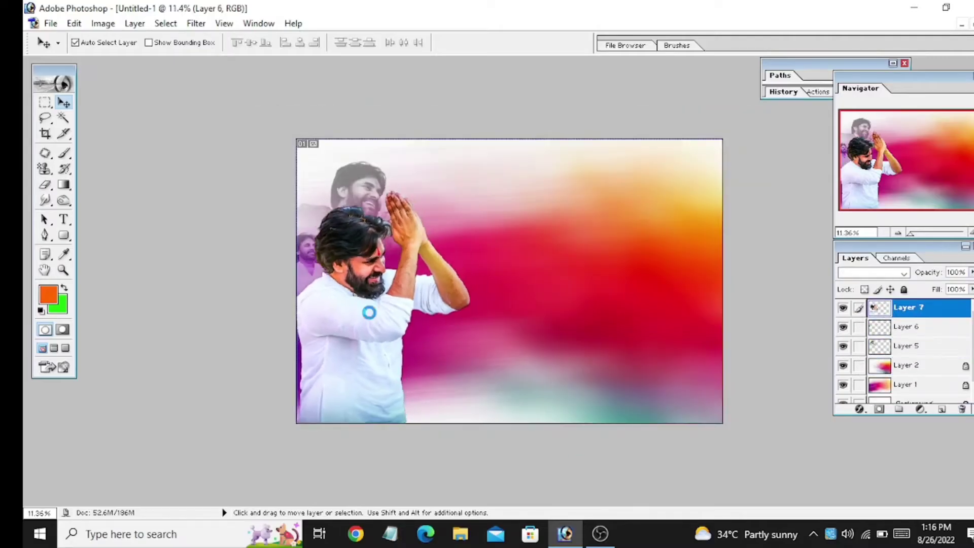
pyautogui.click(934, 330)
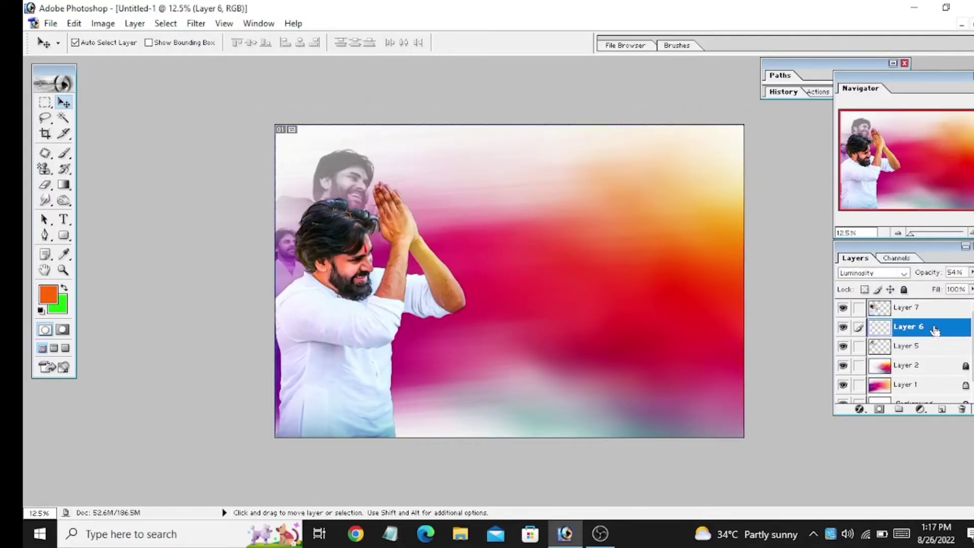
pyautogui.moveTo(332, 180); pyautogui.dragTo(454, 246)
pyautogui.press('Return')
# Step: Add the crowd photo, erase its top, blend it by Luminosity, and set it under the portraits
pyautogui.hotkey('ctrl', 'o')
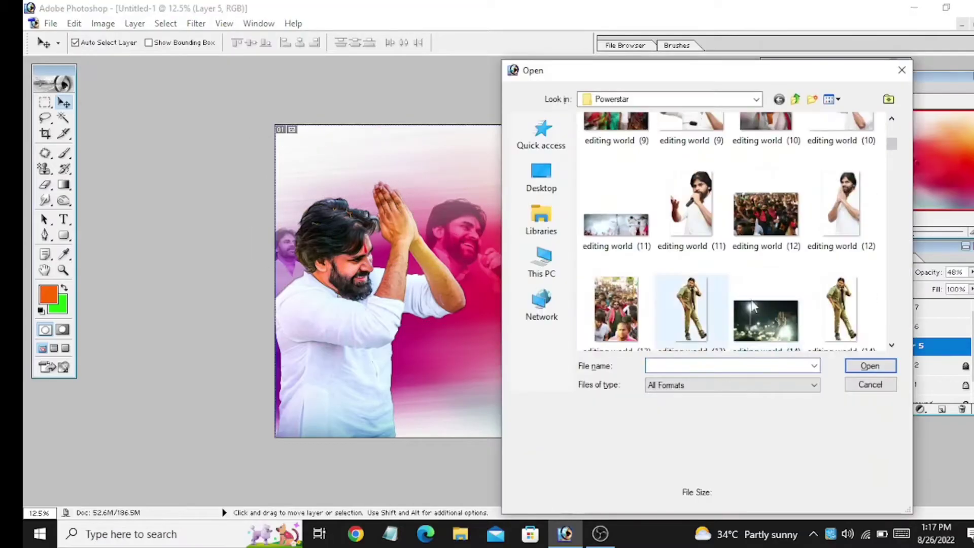
pyautogui.doubleClick(765, 218)
pyautogui.moveTo(244, 284); pyautogui.dragTo(583, 284)
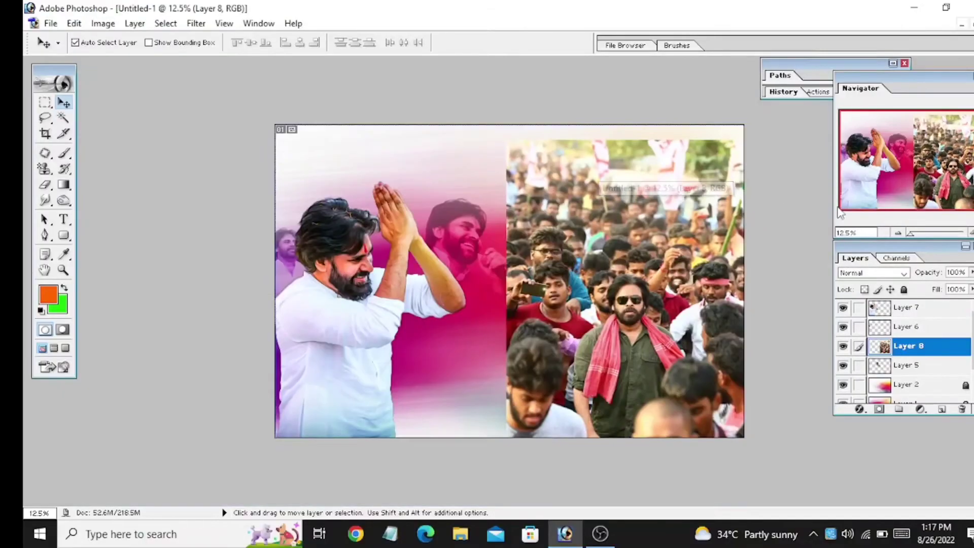
pyautogui.press('e')
pyautogui.moveTo(442, 148)
pyautogui.mouseDown()
pyautogui.moveTo(730, 138)
pyautogui.moveTo(700, 386)
pyautogui.moveTo(452, 391)
pyautogui.moveTo(655, 143)
pyautogui.mouseUp()
pyautogui.click(869, 274)
pyautogui.click(869, 484)
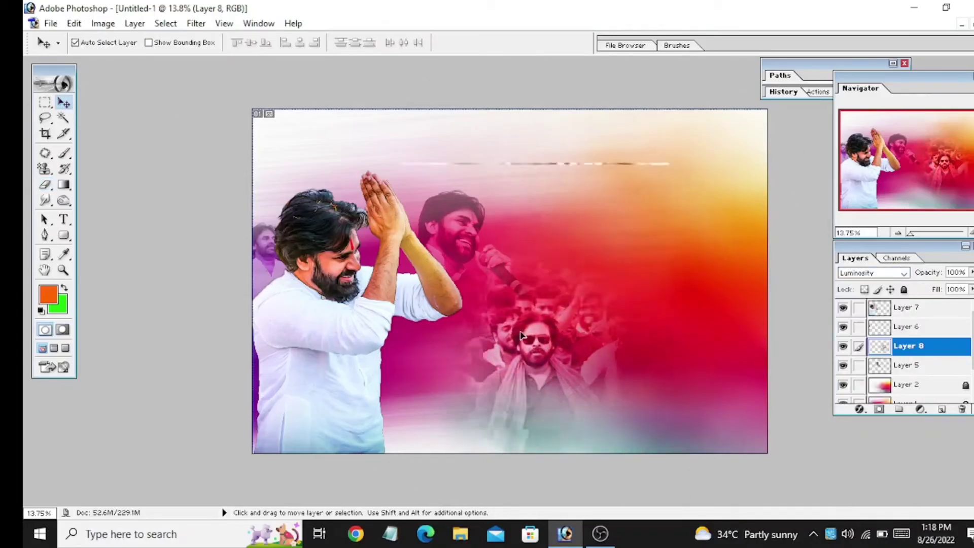
pyautogui.moveTo(583, 304); pyautogui.dragTo(406, 375)
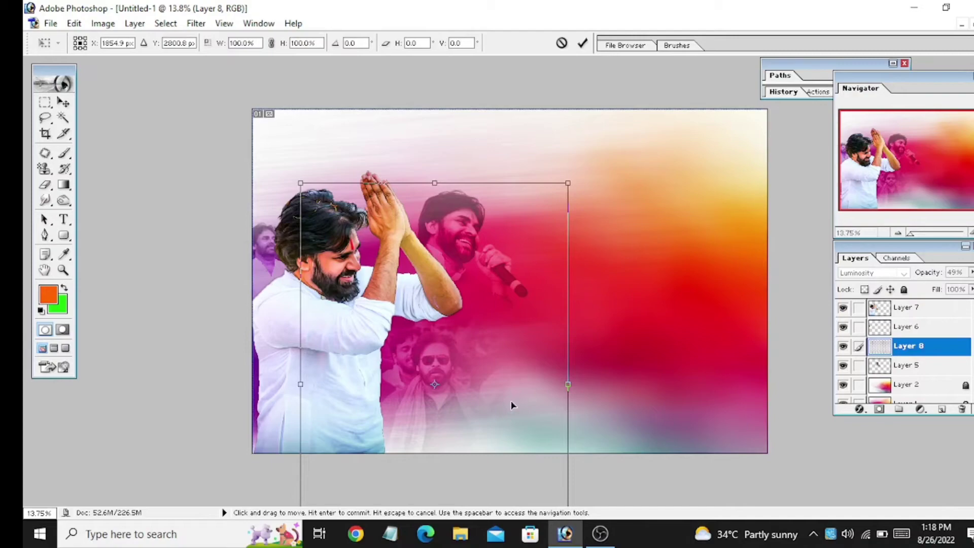
pyautogui.press('Return')
# Step: Place the pointing singer photo at the banner's bottom right
pyautogui.hotkey('ctrl', 'o')
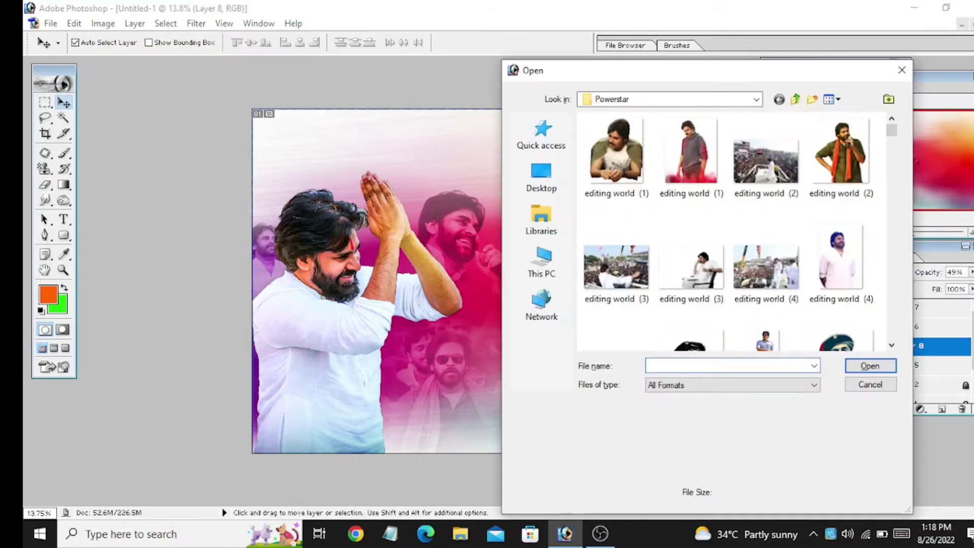
pyautogui.scroll(-3, 745, 256)
pyautogui.scroll(-3, 746, 256)
pyautogui.scroll(-2, 746, 256)
pyautogui.scroll(-3, 745, 256)
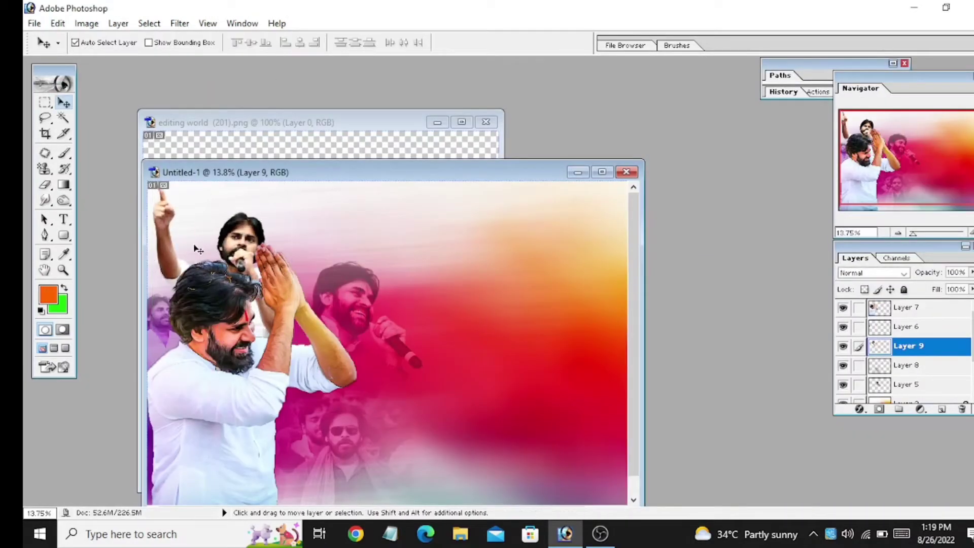
pyautogui.doubleClick(579, 170)
pyautogui.moveTo(578, 163); pyautogui.dragTo(863, 288)
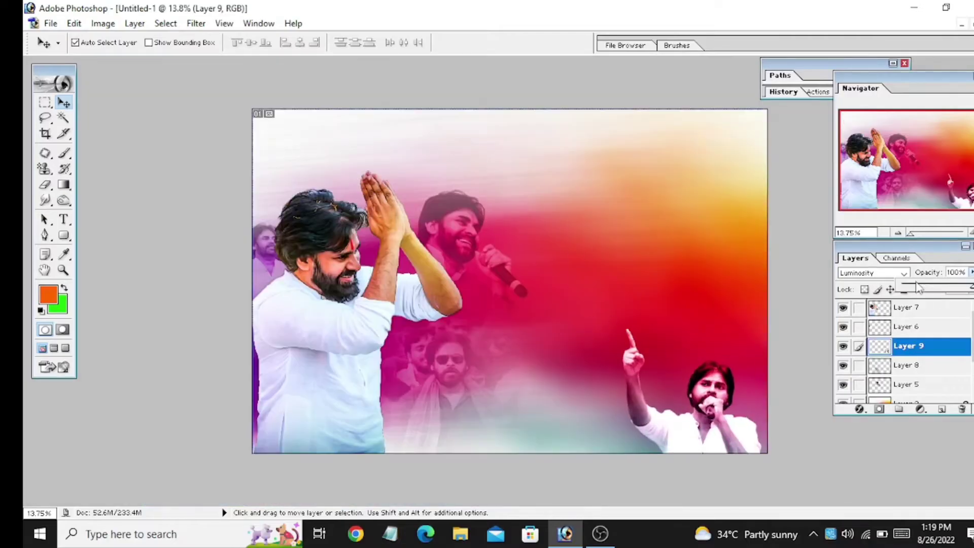
# Step: Add the smiling portrait, enlarged to about 397%, at the banner's top-left
pyautogui.click(51, 23)
pyautogui.click(76, 54)
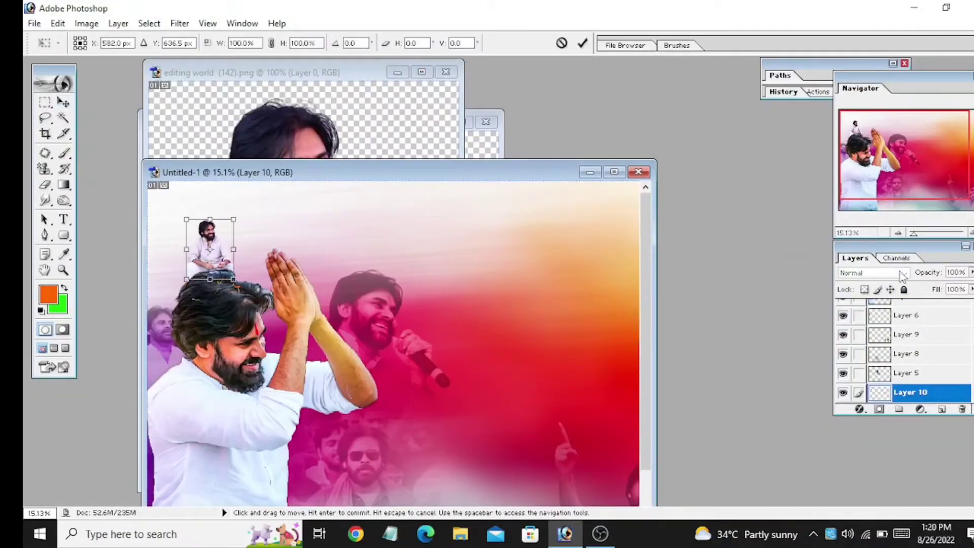
pyautogui.moveTo(233, 279); pyautogui.dragTo(374, 457)
pyautogui.click(614, 172)
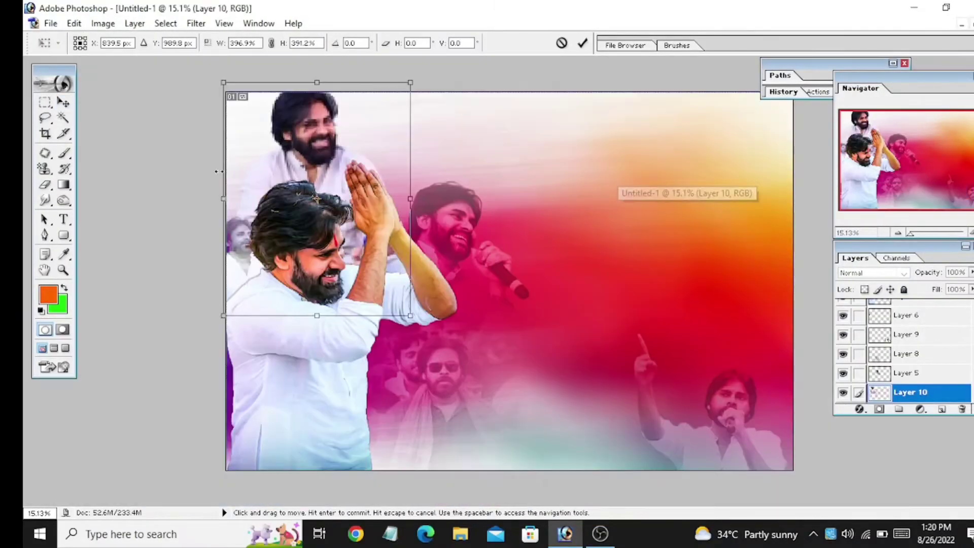
pyautogui.moveTo(390, 254); pyautogui.dragTo(401, 272)
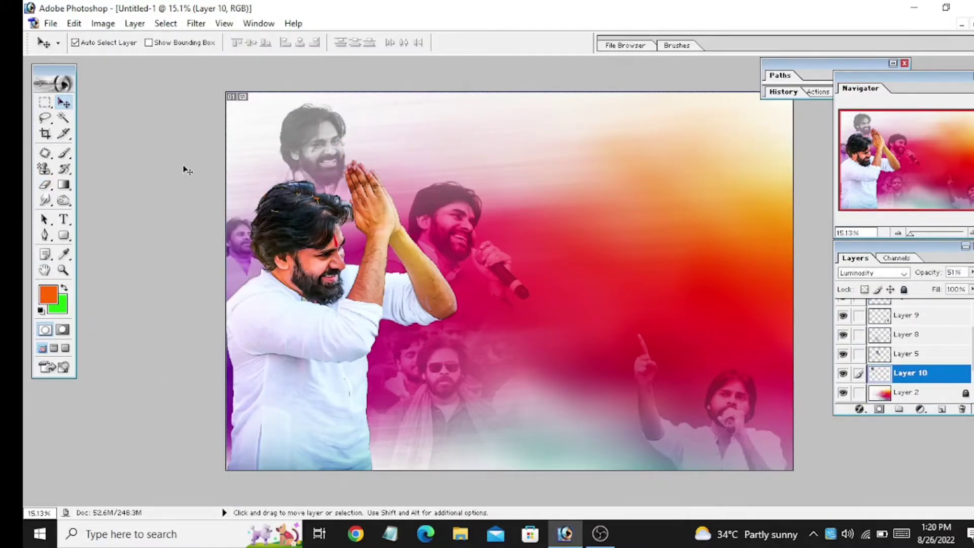
pyautogui.hotkey('alt', '[')
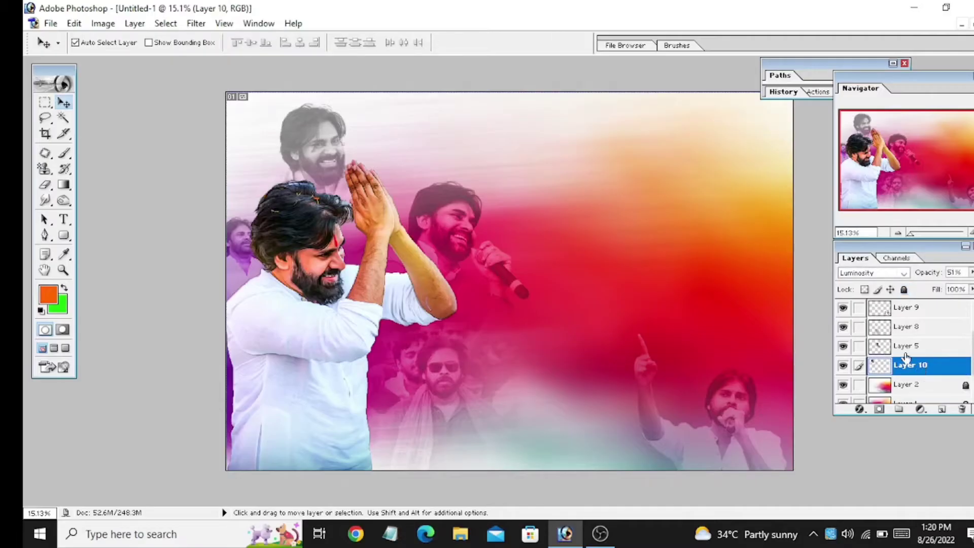
pyautogui.click(906, 350)
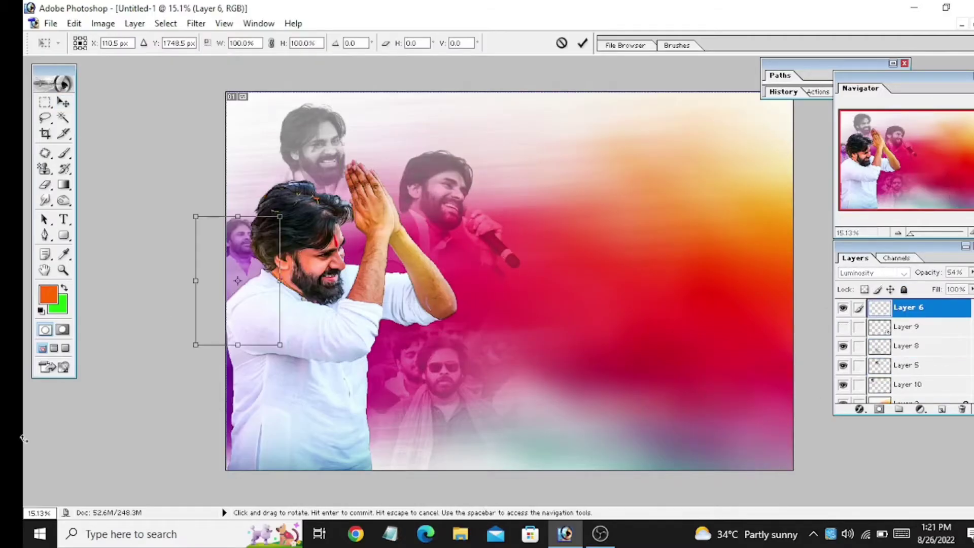
# Step: Open the confetti image from the Backgrounds hd folder
pyautogui.hotkey('ctrl', 'o')
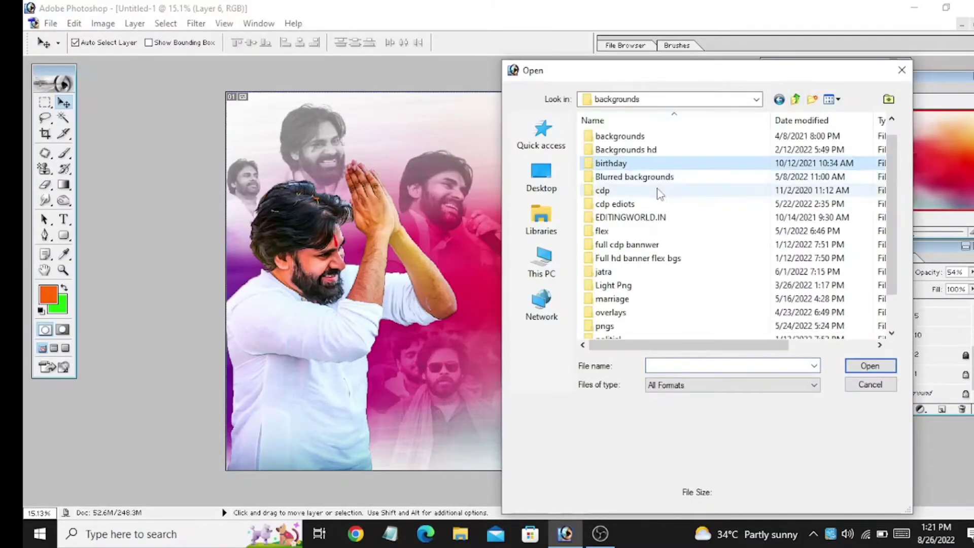
pyautogui.doubleClick(658, 192)
pyautogui.scroll(-2, 793, 233)
pyautogui.scroll(-5, 796, 244)
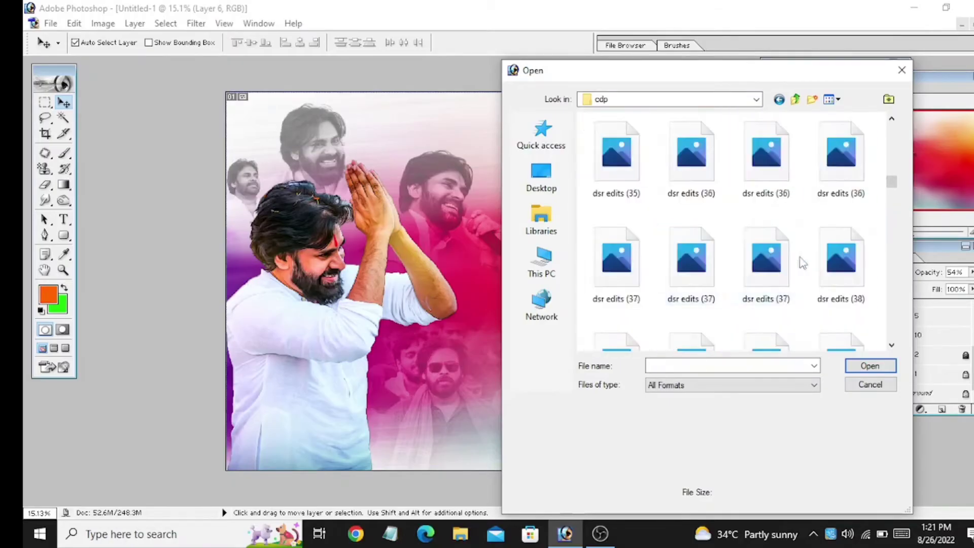
pyautogui.press('BackSpace')
pyautogui.doubleClick(623, 163)
pyautogui.scroll(-3, 786, 284)
pyautogui.scroll(-5, 783, 297)
pyautogui.doubleClick(837, 266)
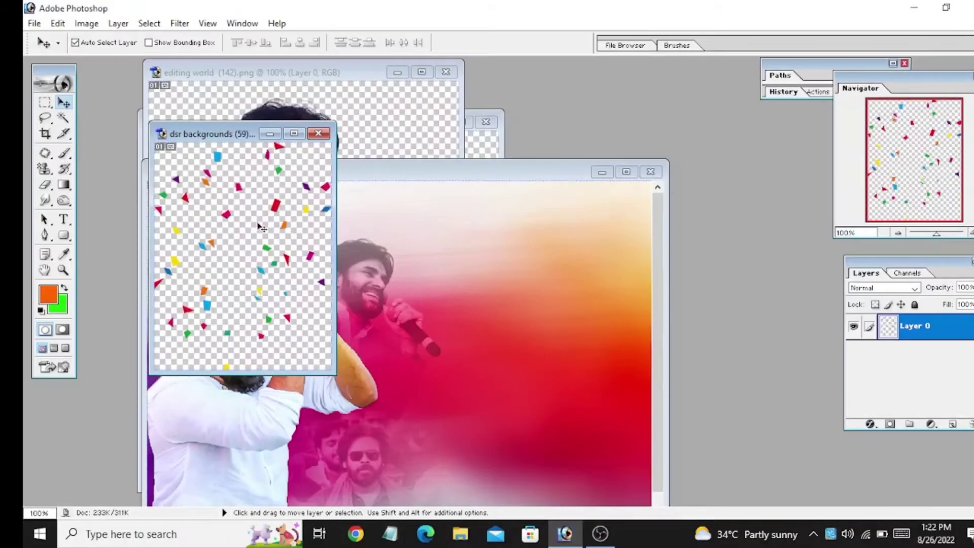
# Step: Bring the confetti into the banner, spread it across the canvas, and apply Gaussian Blur
pyautogui.moveTo(233, 244); pyautogui.dragTo(504, 214)
pyautogui.hotkey('ctrl', 't')
pyautogui.press('Return')
pyautogui.click(195, 23)
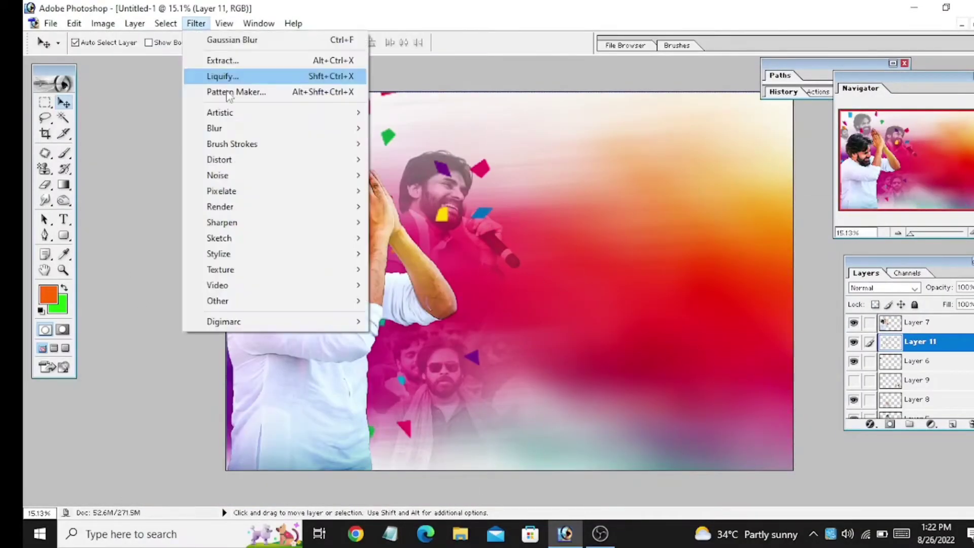
pyautogui.click(400, 162)
pyautogui.click(870, 183)
pyautogui.click(196, 23)
pyautogui.click(400, 150)
pyautogui.press('Return')
pyautogui.press('v')
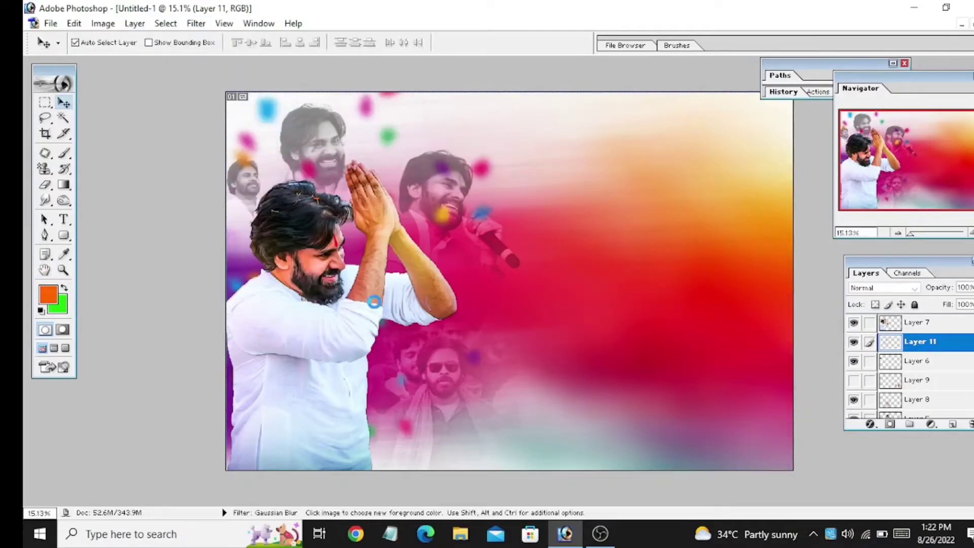
pyautogui.hotkey('ctrl', 't')
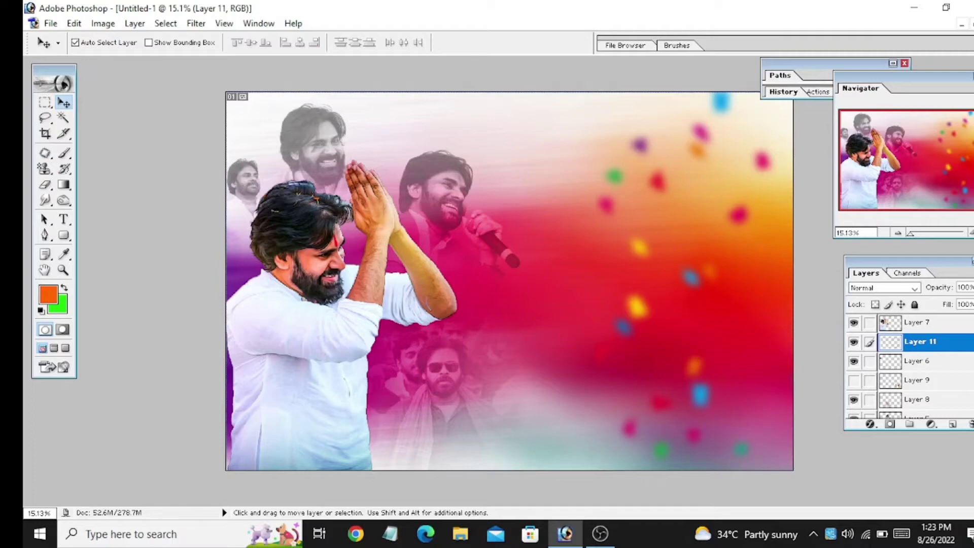
# Step: Add the fire-and-car image lower in the stack, stretch it over the canvas, and blur it heavily
pyautogui.click(51, 24)
pyautogui.click(76, 54)
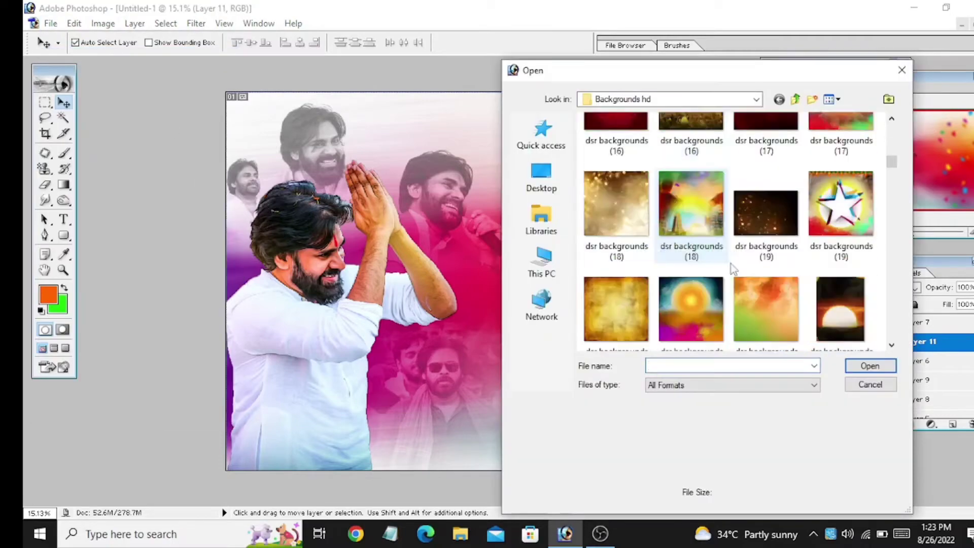
pyautogui.doubleClick(731, 264)
pyautogui.moveTo(454, 257); pyautogui.dragTo(700, 358)
pyautogui.moveTo(921, 342); pyautogui.dragTo(913, 413)
pyautogui.hotkey('ctrl', '-')
pyautogui.hotkey('ctrl', 't')
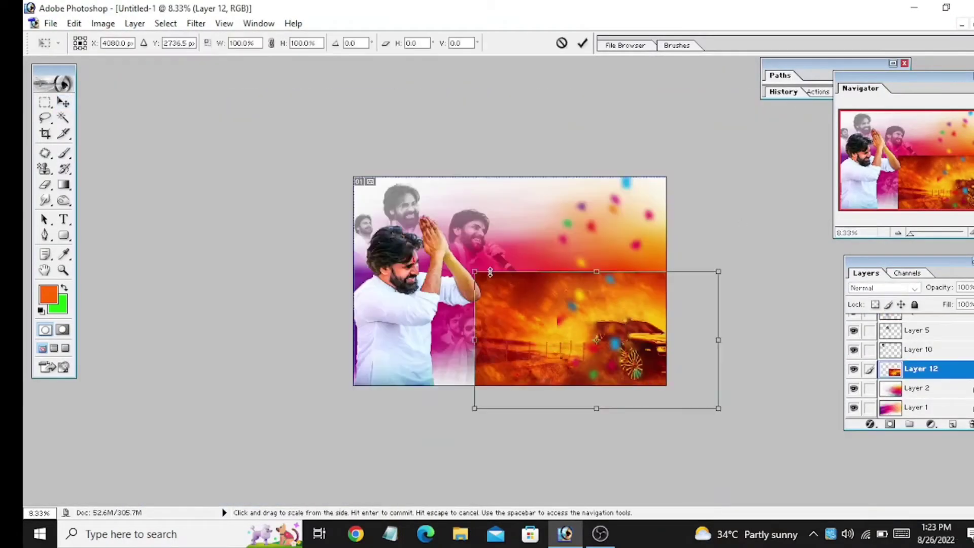
pyautogui.moveTo(475, 272); pyautogui.dragTo(354, 178)
pyautogui.press('Return')
pyautogui.click(196, 23)
pyautogui.click(417, 160)
pyautogui.press('Return')
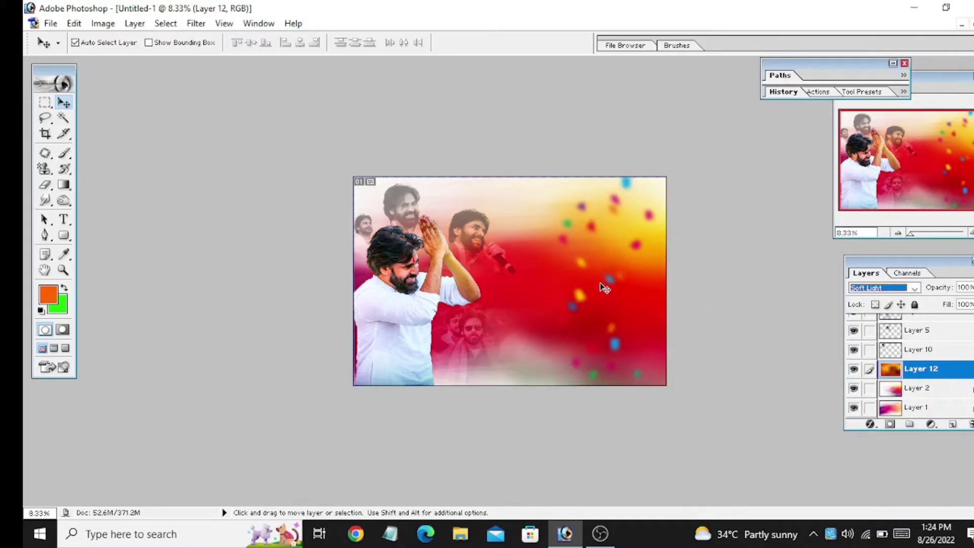
# Step: Set the fire and orange layers to Soft Light, hide Layer 12, and start a text layer
pyautogui.click(884, 288)
pyautogui.click(867, 380)
pyautogui.hotkey('ctrl', '+')
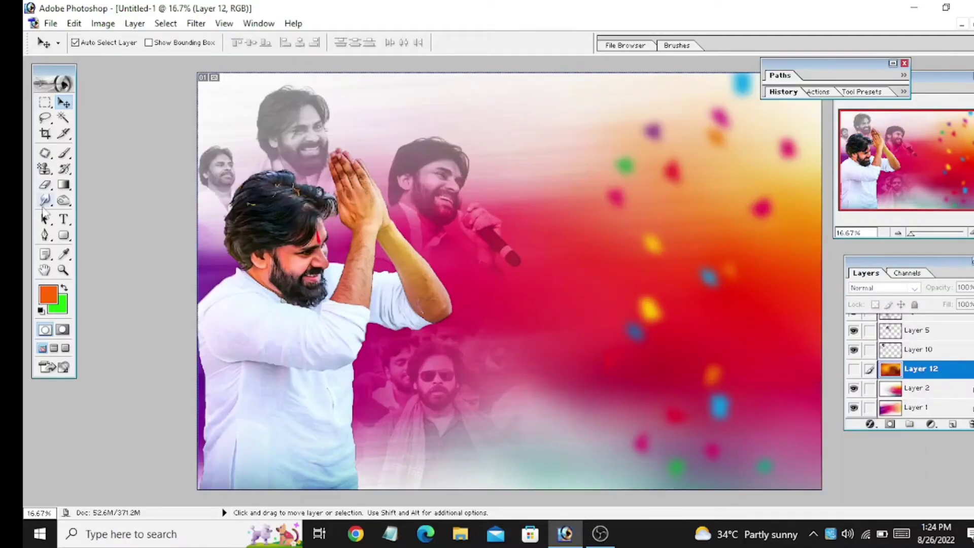
pyautogui.hotkey('ctrl', '-')
pyautogui.press('t')
pyautogui.hotkey('ctrl', '-')
pyautogui.click(465, 404)
pyautogui.hotkey('ctrl', '+')
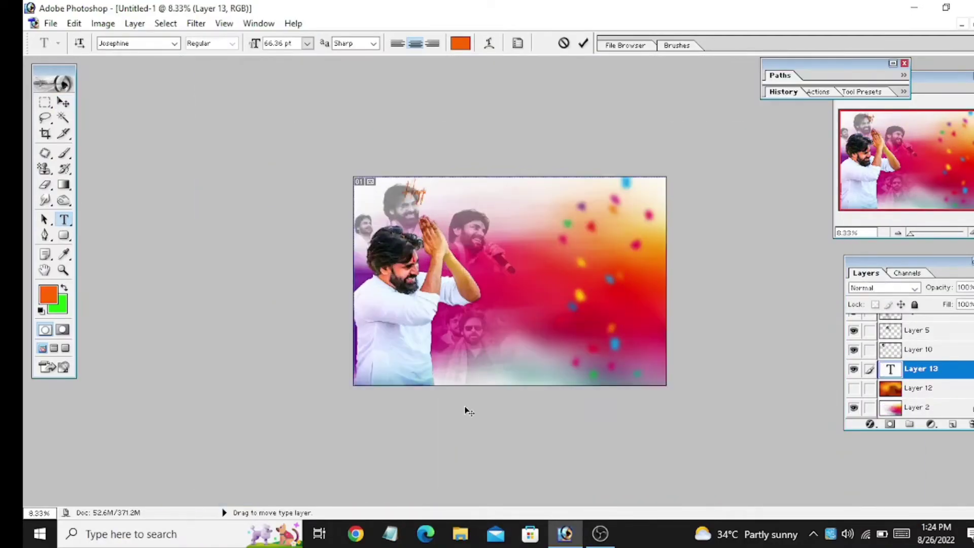
# Step: Try fonts for the text, including Lucida Sans Typewriter, NEONCITY Script and Nexa Light
pyautogui.hotkey('ctrl', 'a')
pyautogui.click(174, 44)
pyautogui.click(158, 87)
pyautogui.press('Down')
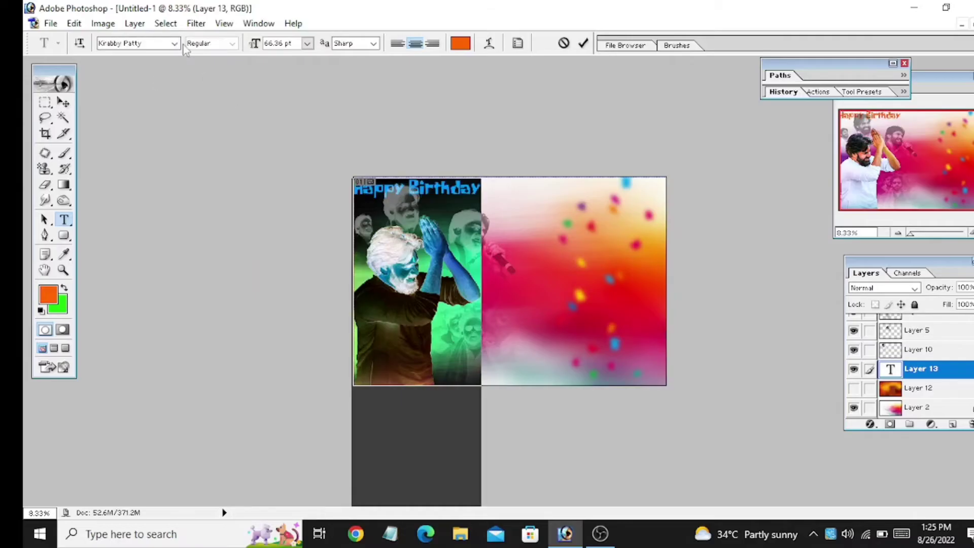
pyautogui.press('Down')
pyautogui.click(174, 43)
pyautogui.click(179, 54)
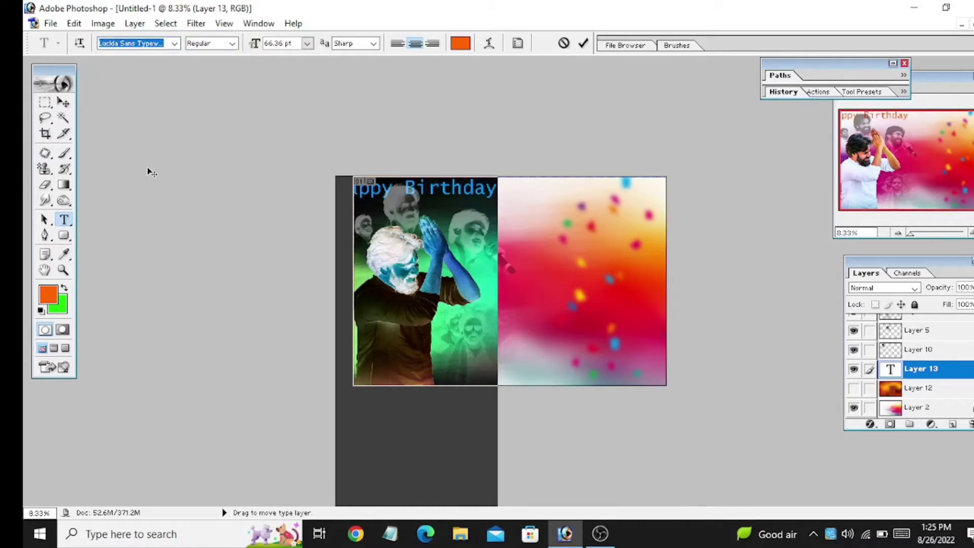
pyautogui.click(174, 43)
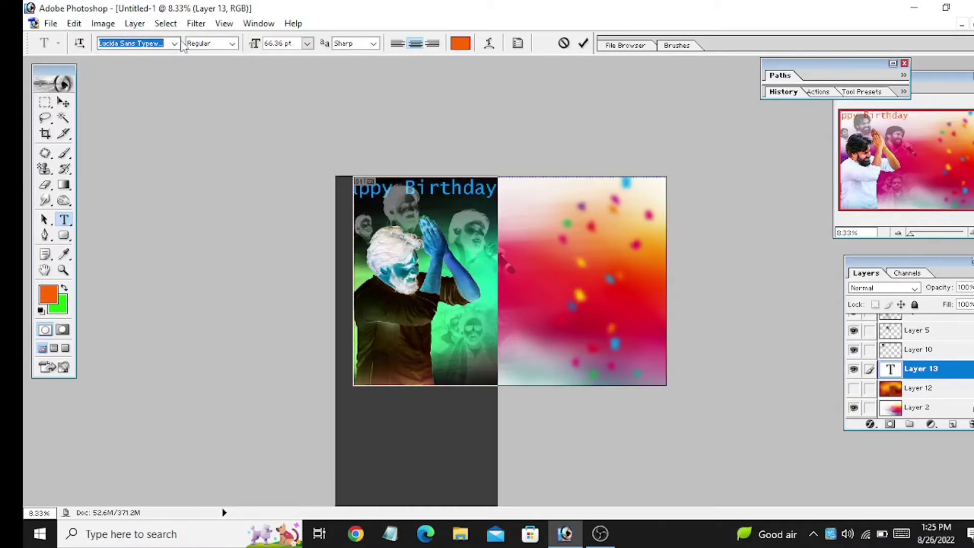
pyautogui.click(148, 167)
pyautogui.click(174, 43)
pyautogui.click(131, 217)
pyautogui.click(174, 43)
pyautogui.click(187, 51)
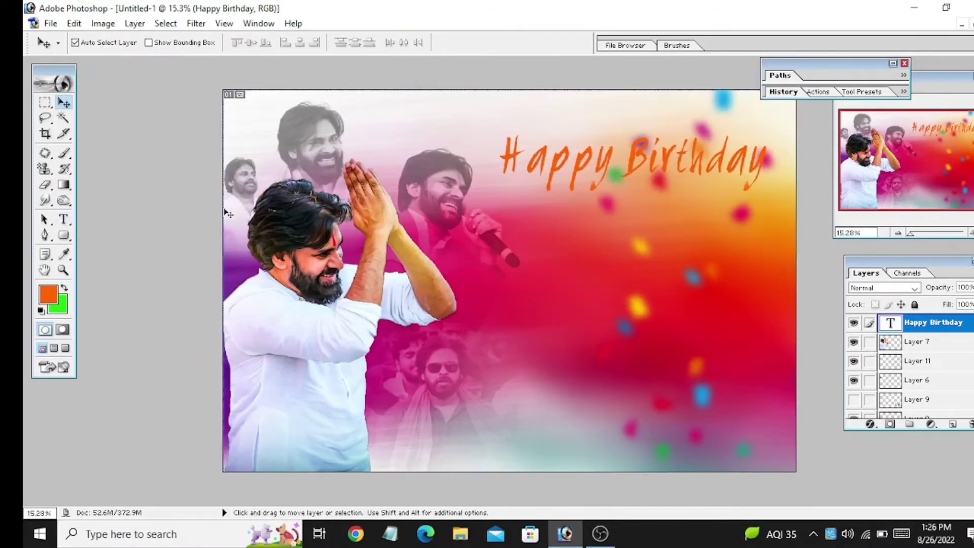
# Step: Set auto leading, white colour and the Rainbow Bridge script font for 'Happy Birthday'
pyautogui.click(862, 92)
pyautogui.click(258, 24)
pyautogui.click(276, 349)
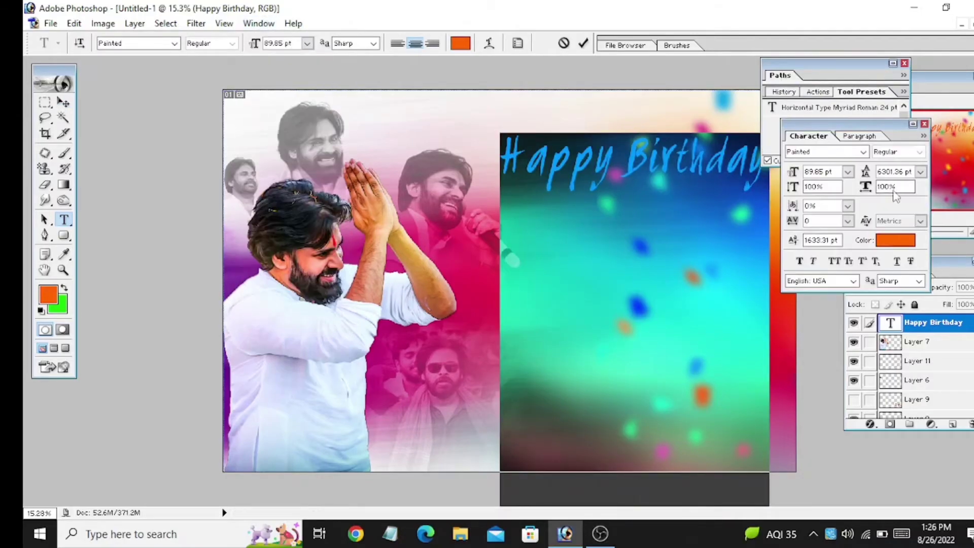
pyautogui.click(909, 187)
pyautogui.click(895, 239)
pyautogui.click(902, 162)
pyautogui.click(174, 43)
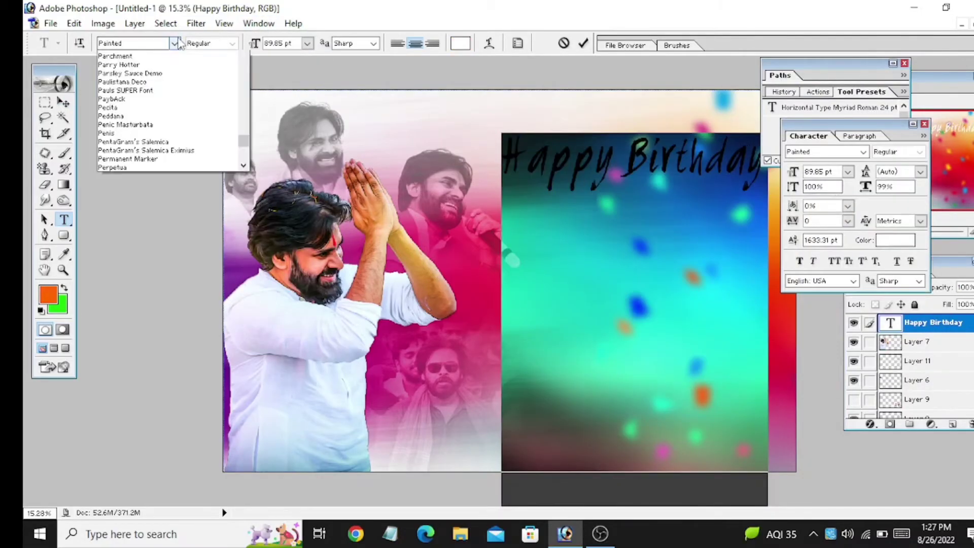
pyautogui.click(152, 198)
pyautogui.click(174, 43)
pyautogui.click(152, 198)
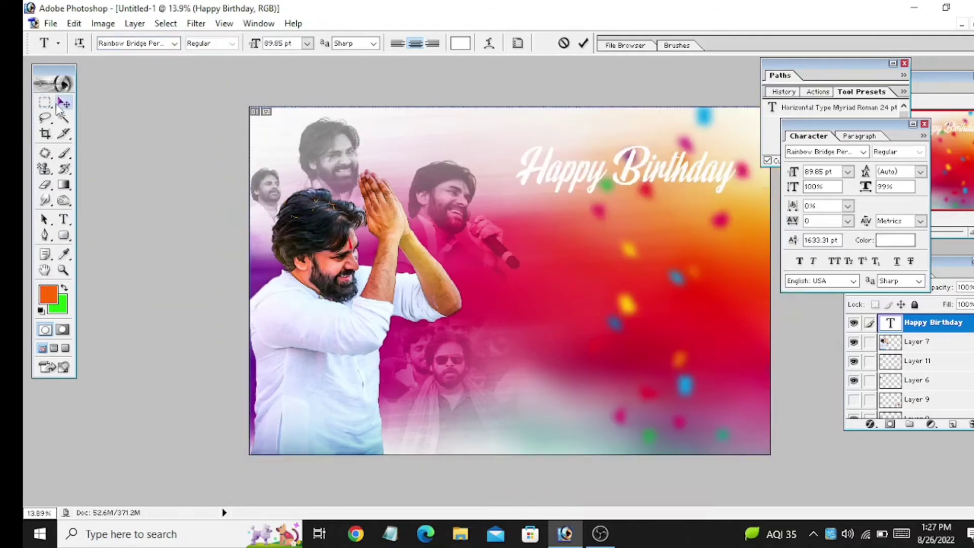
# Step: Give the title Stroke, red Color Overlay, Bevel and Emboss, and Outer Glow effects
pyautogui.rightClick(933, 322)
pyautogui.click(924, 222)
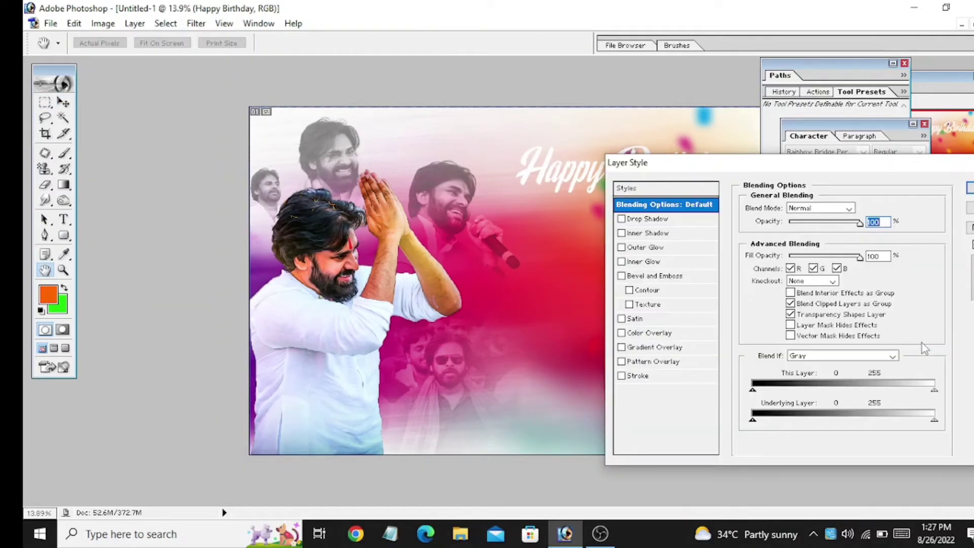
pyautogui.click(638, 376)
pyautogui.click(649, 333)
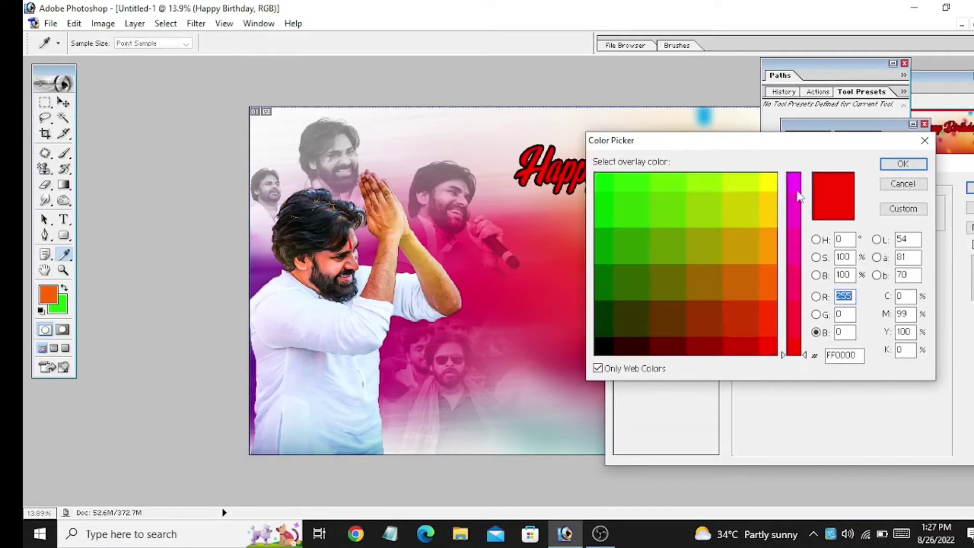
pyautogui.click(902, 163)
pyautogui.click(647, 289)
pyautogui.click(644, 247)
pyautogui.moveTo(660, 162); pyautogui.dragTo(554, 289)
pyautogui.press('Return')
pyautogui.press('v')
pyautogui.hotkey('ctrl', '0')
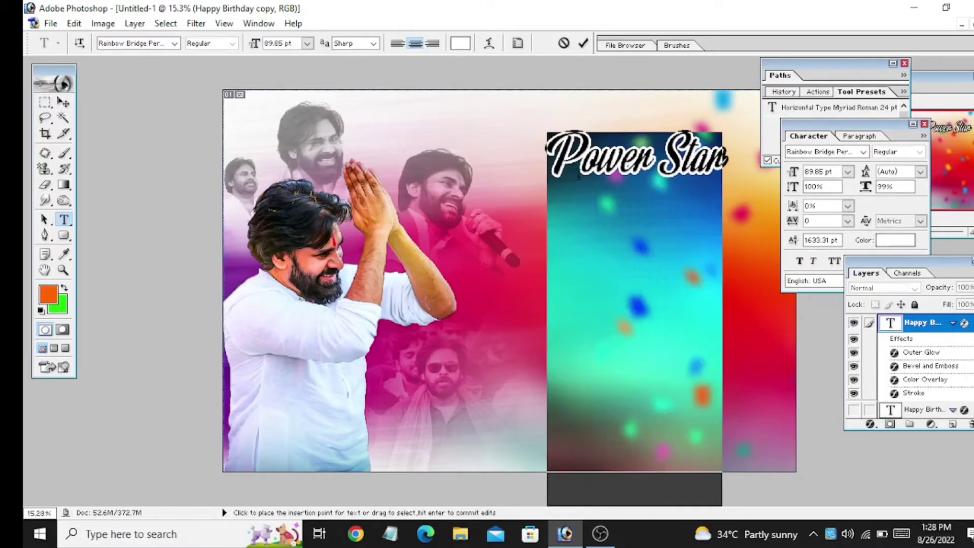
# Step: Try several fonts for POWER STAR, including Mesquite Std
pyautogui.click(174, 43)
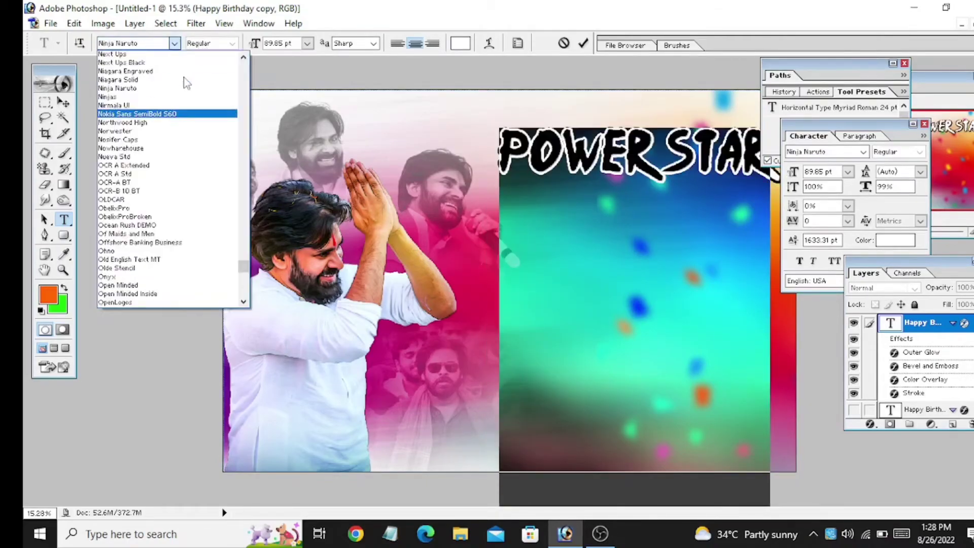
pyautogui.click(168, 105)
pyautogui.click(174, 44)
pyautogui.click(179, 70)
pyautogui.click(174, 43)
pyautogui.click(168, 68)
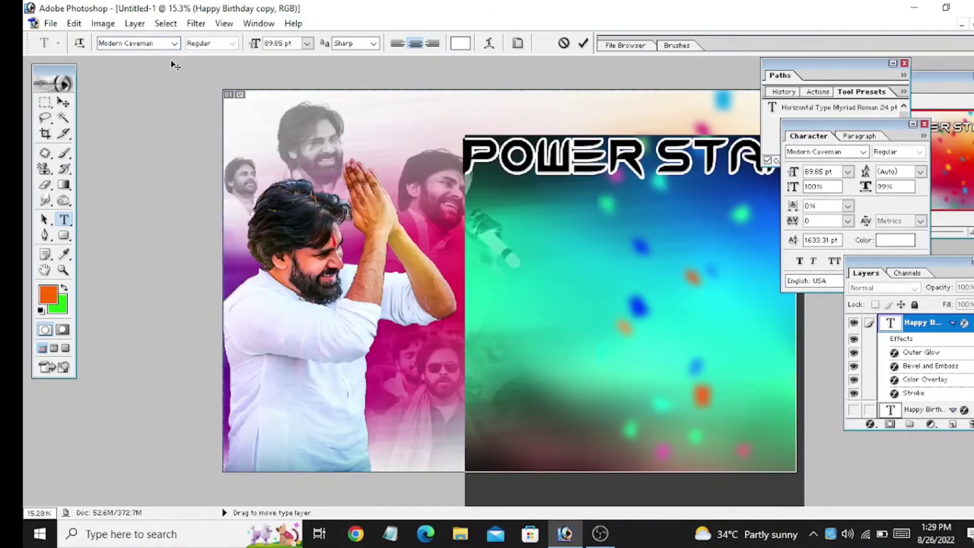
pyautogui.click(174, 43)
pyautogui.click(174, 43)
# Step: Settle on the Masque font and commit the POWER STAR text
pyautogui.scroll(2, 147, 110)
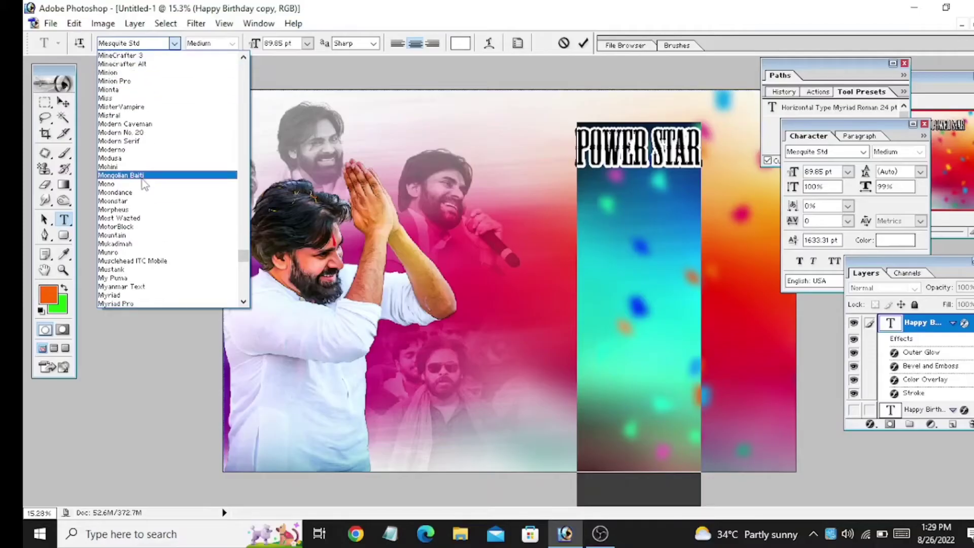
pyautogui.click(132, 133)
pyautogui.click(174, 43)
pyautogui.click(127, 66)
pyautogui.click(174, 43)
pyautogui.press('Up')
pyautogui.press('Up')
pyautogui.press('Up')
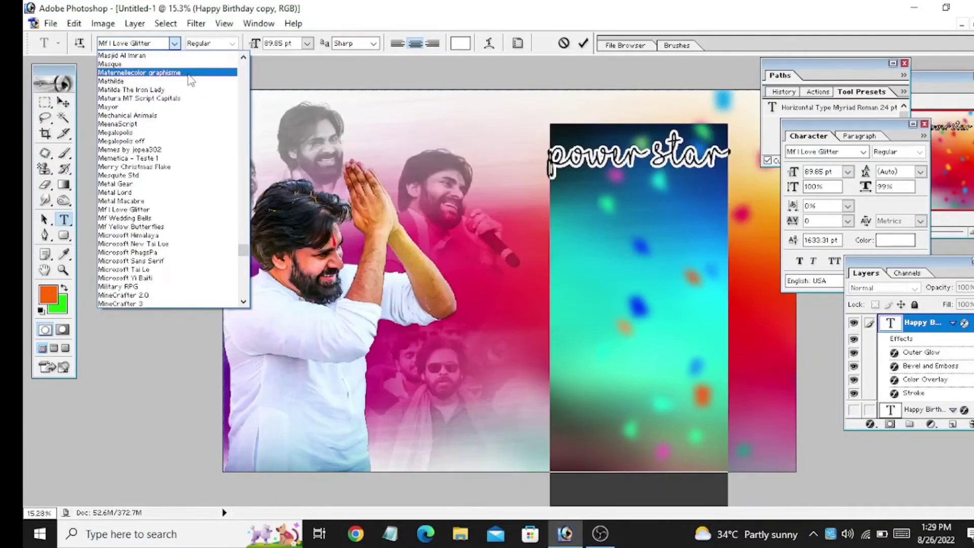
pyautogui.press('Up')
pyautogui.press('Up')
pyautogui.press('Up')
pyautogui.press('Return')
# Step: Resize and place POWER STAR beneath the 'Happy Birthday' title
pyautogui.hotkey('ctrl', 't')
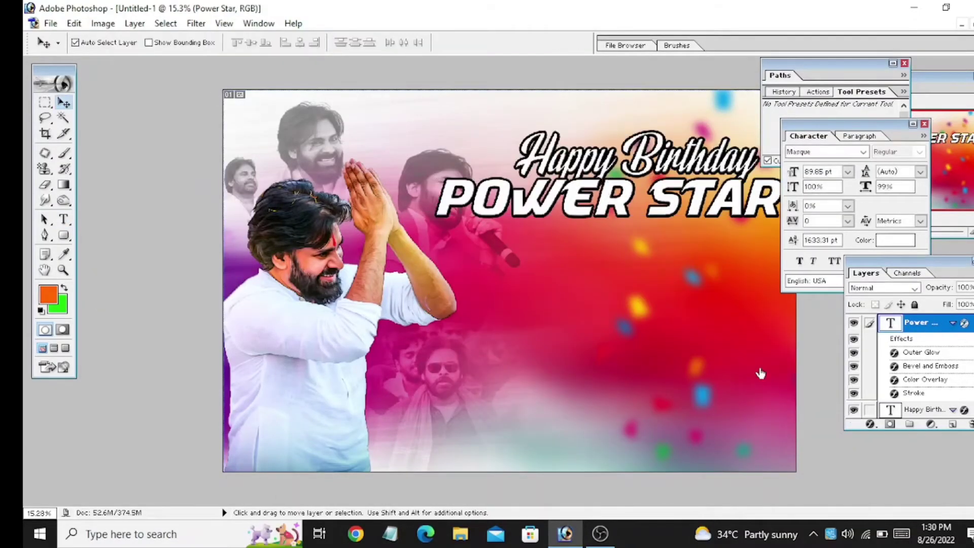
pyautogui.click(51, 24)
pyautogui.click(66, 49)
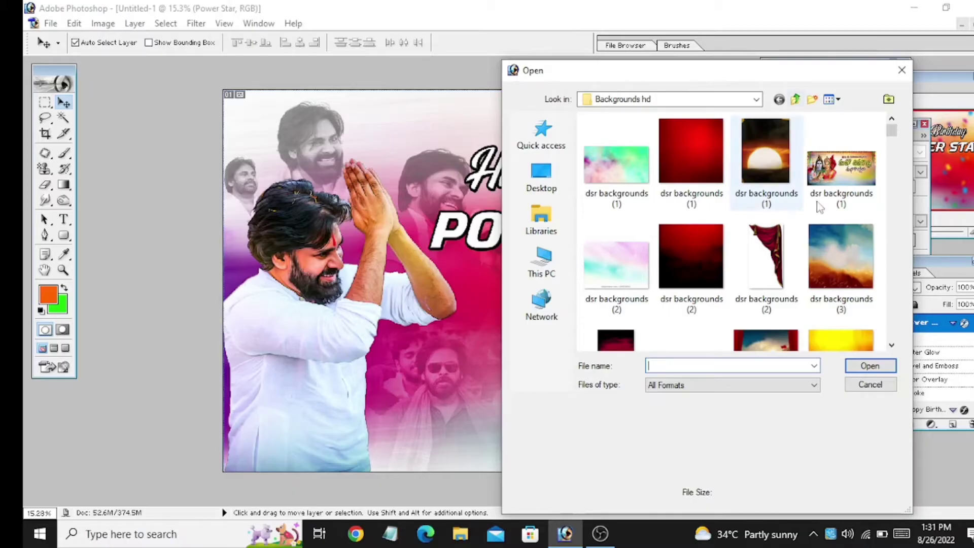
# Step: Open the bunting image and place it at the banner's top right
pyautogui.scroll(-5, 704, 207)
pyautogui.doubleClick(705, 207)
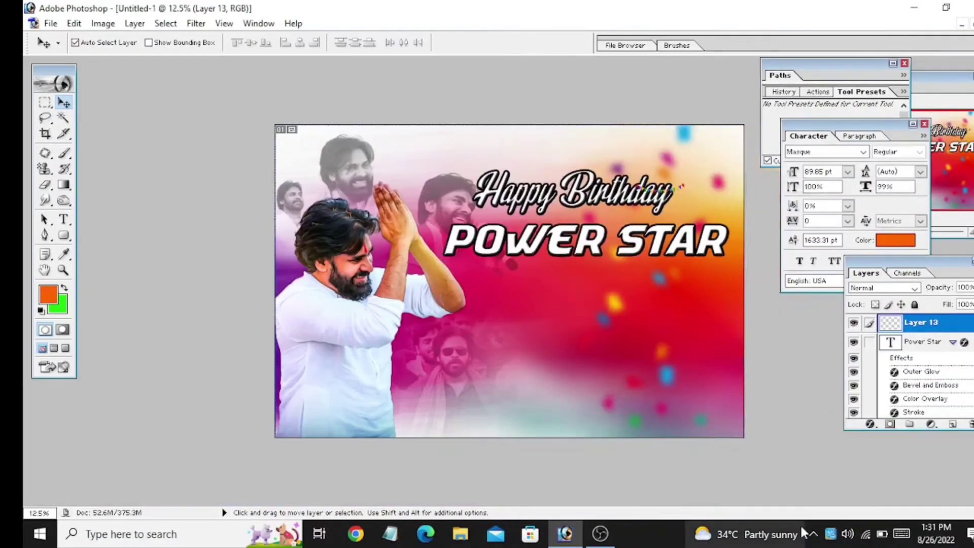
pyautogui.press('Return')
pyautogui.hotkey('ctrl', '+')
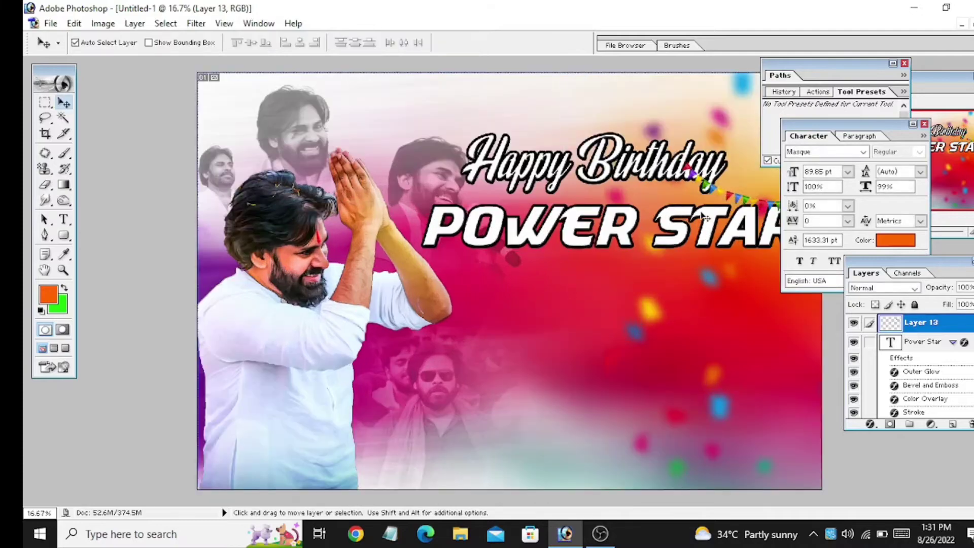
# Step: Duplicate the bunting layer and position the copy beside it
pyautogui.hotkey('ctrl', 'j')
pyautogui.hotkey('ctrl', '-')
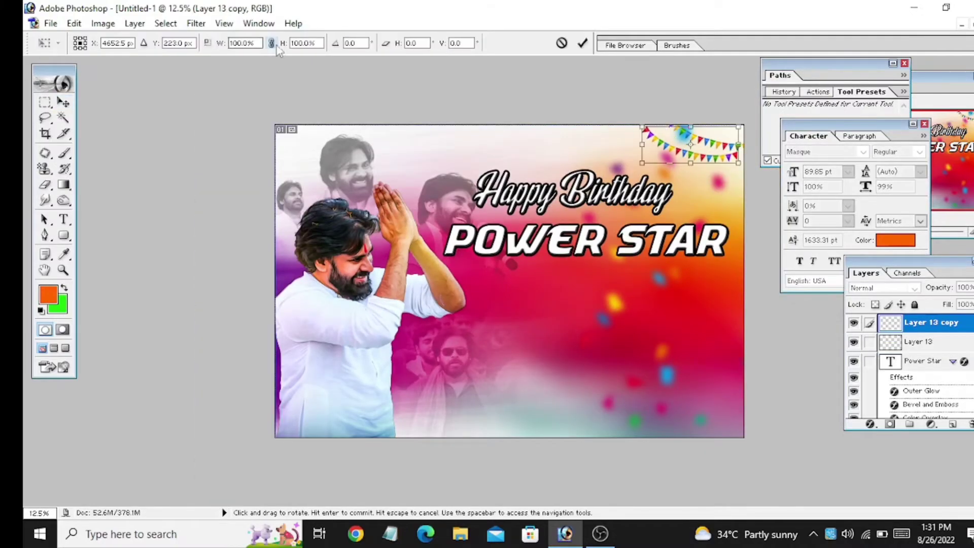
pyautogui.press('Return')
pyautogui.hotkey('ctrl', '+')
pyautogui.hotkey('ctrl', 'o')
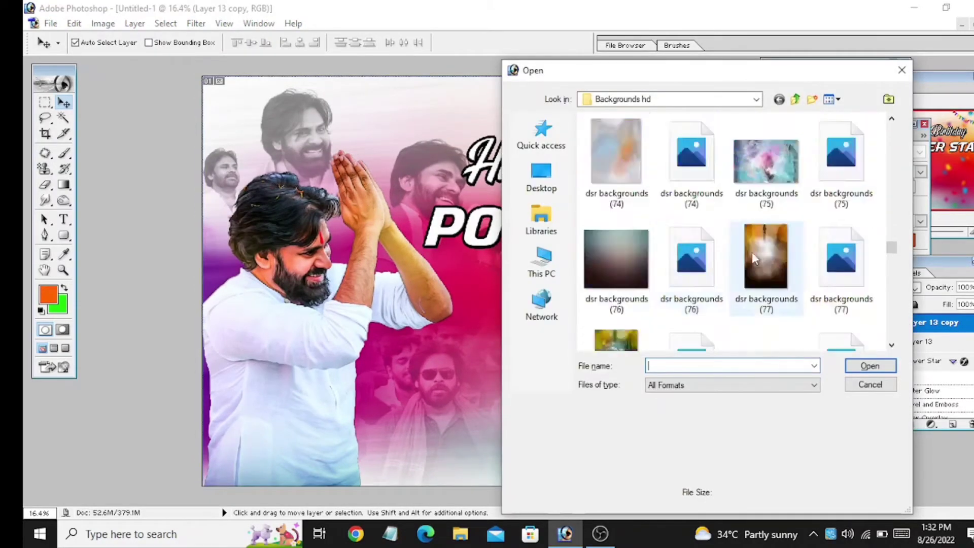
# Step: Bring the gold image over POWER STAR and place its layer directly above the text layer
pyautogui.doubleClick(765, 263)
pyautogui.moveTo(631, 341); pyautogui.dragTo(695, 224)
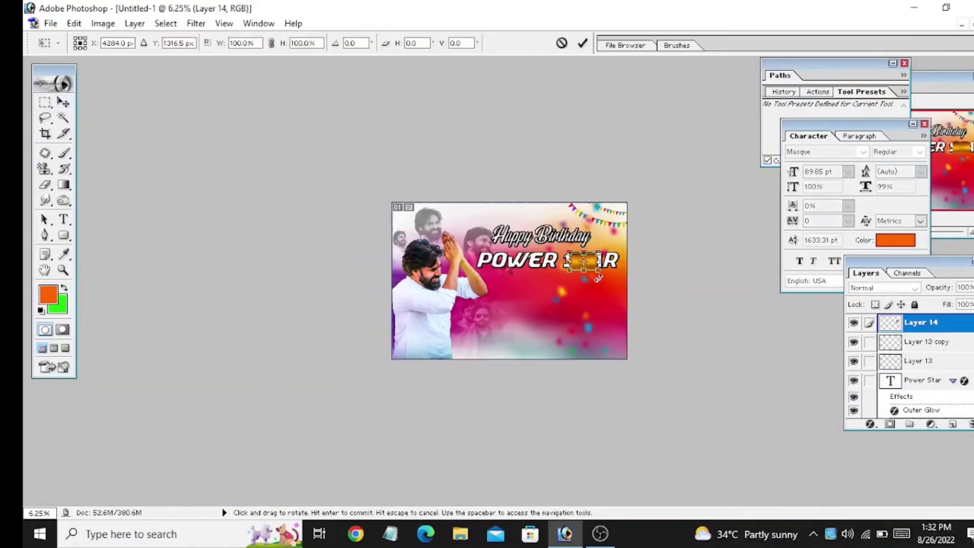
pyautogui.press('Return')
pyautogui.hotkey('ctrl', '+')
pyautogui.hotkey('ctrl', '+')
pyautogui.moveTo(928, 322); pyautogui.dragTo(962, 380)
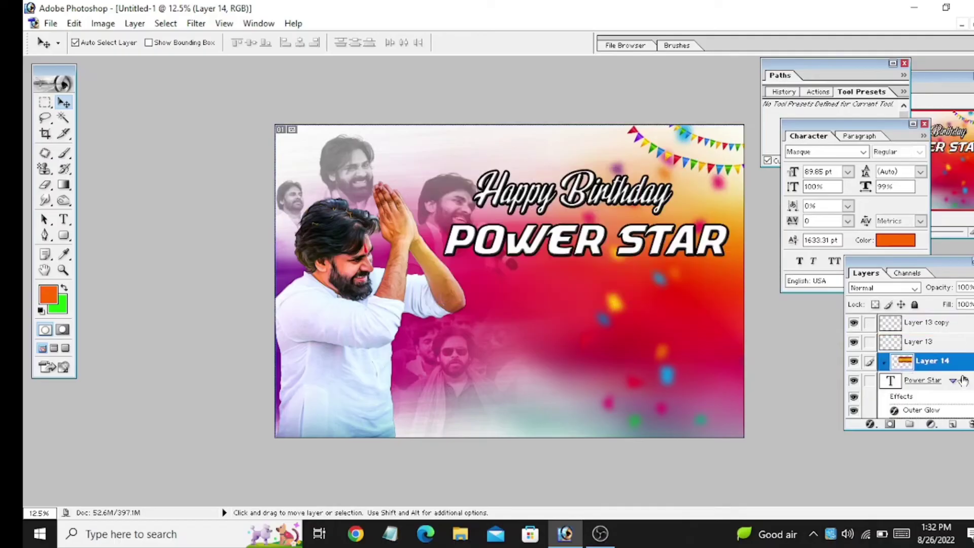
# Step: In POWER STAR's Layer Style, remove Color Overlay and add Bevel and a yellow Outer Glow
pyautogui.rightClick(918, 324)
pyautogui.click(882, 383)
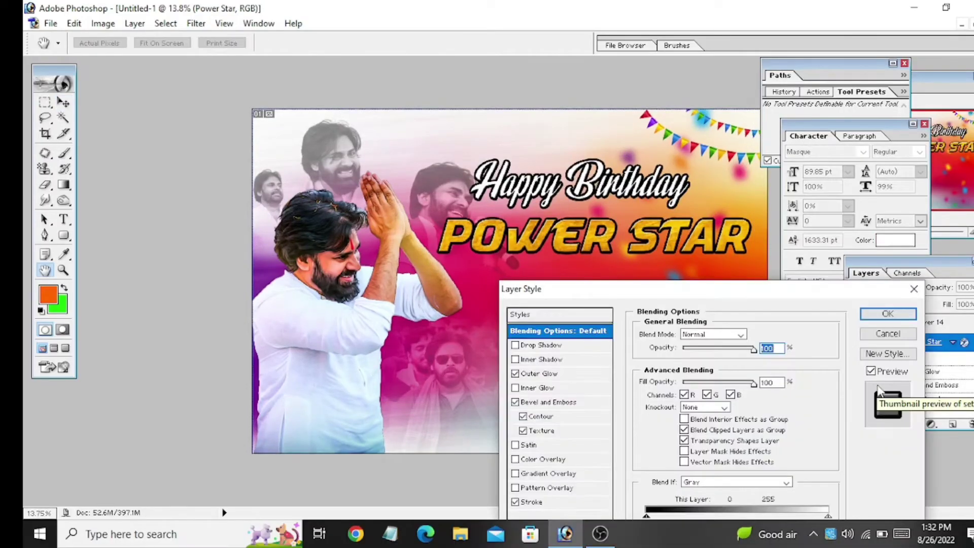
pyautogui.click(542, 459)
pyautogui.click(565, 403)
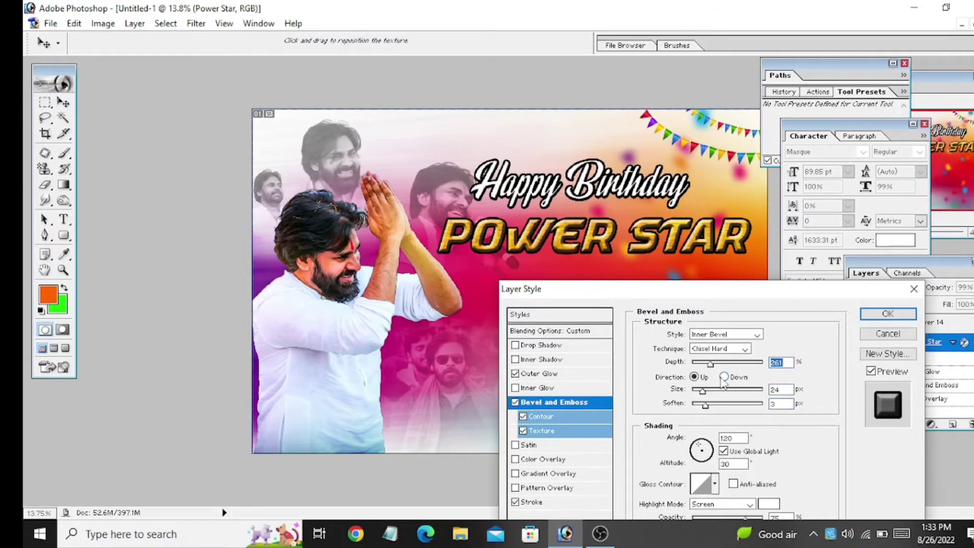
pyautogui.click(541, 373)
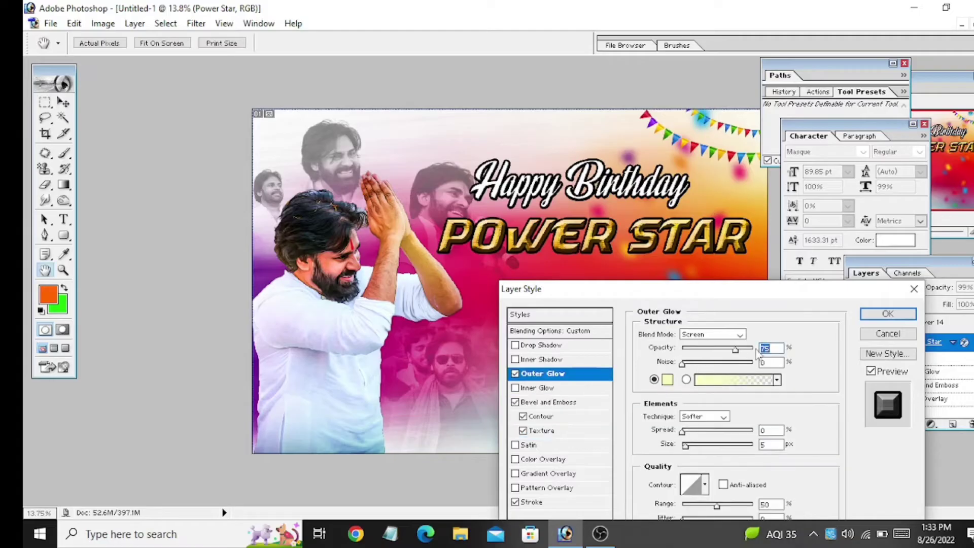
pyautogui.click(668, 380)
pyautogui.click(903, 163)
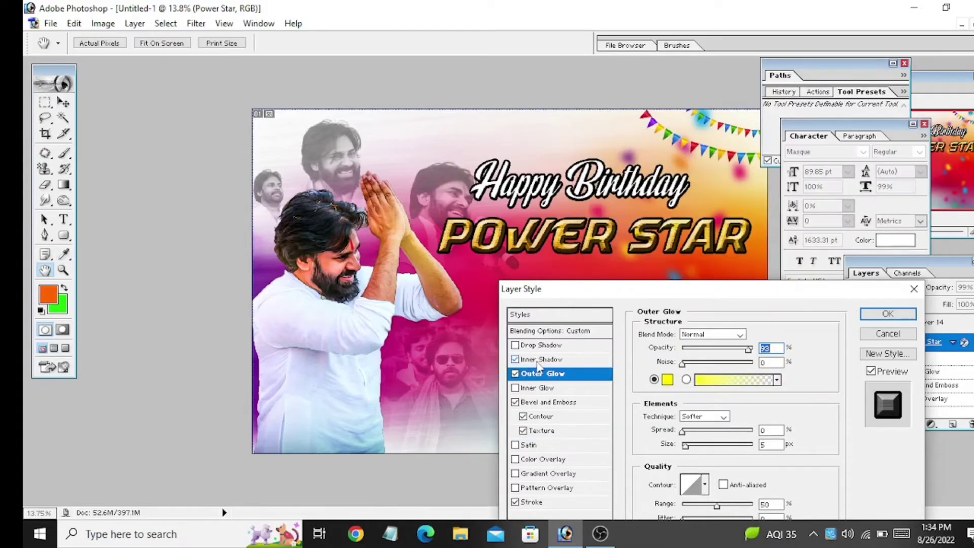
# Step: Add an Inner Shadow and a yellow Multiply Satin, then apply the text effects
pyautogui.click(538, 359)
pyautogui.click(758, 332)
pyautogui.click(903, 163)
pyautogui.click(530, 444)
pyautogui.click(759, 339)
pyautogui.click(794, 213)
pyautogui.click(902, 164)
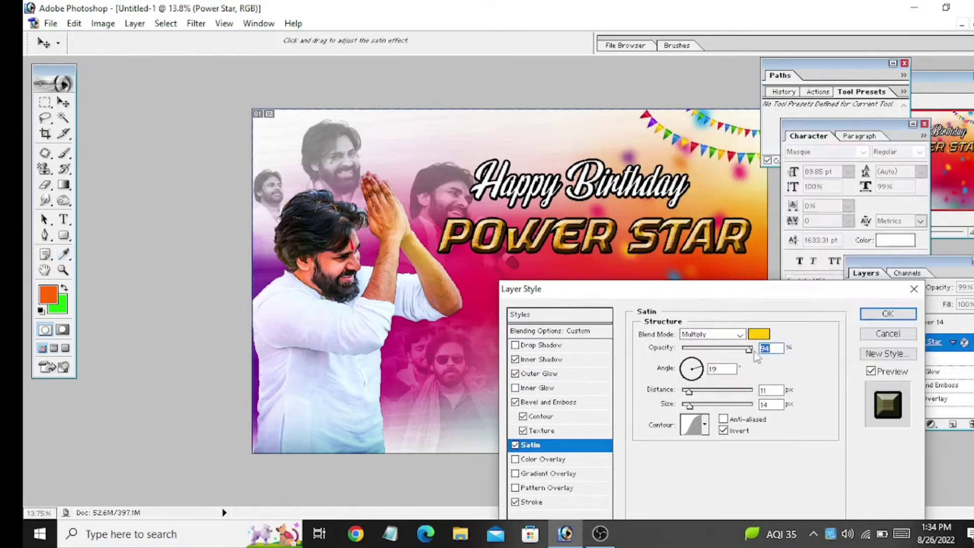
pyautogui.click(701, 332)
pyautogui.click(709, 101)
pyautogui.click(887, 312)
# Step: Bring the warm red-yellow background image into the banner and change its blend mode
pyautogui.scroll(-1, 687, 279)
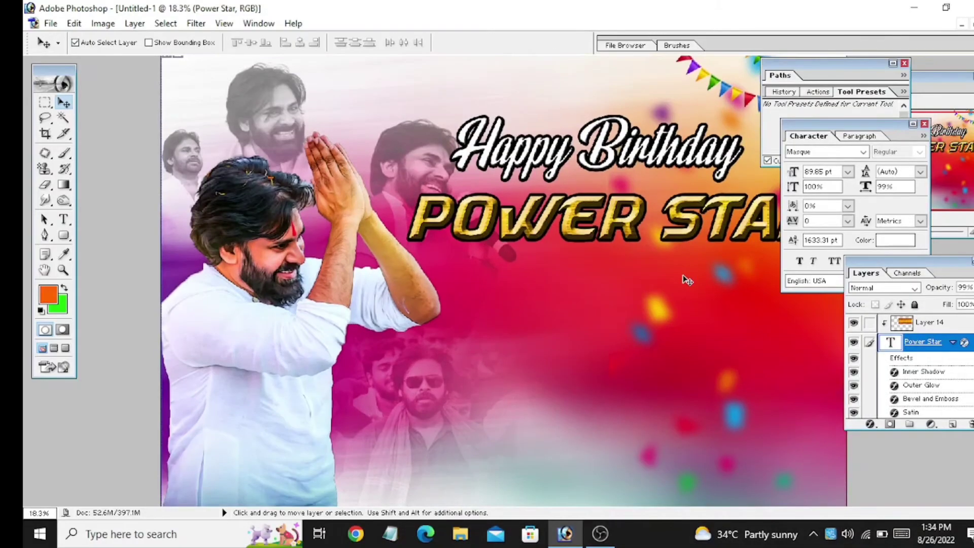
pyautogui.hotkey('ctrl', 'o')
pyautogui.scroll(-3, 763, 229)
pyautogui.doubleClick(762, 187)
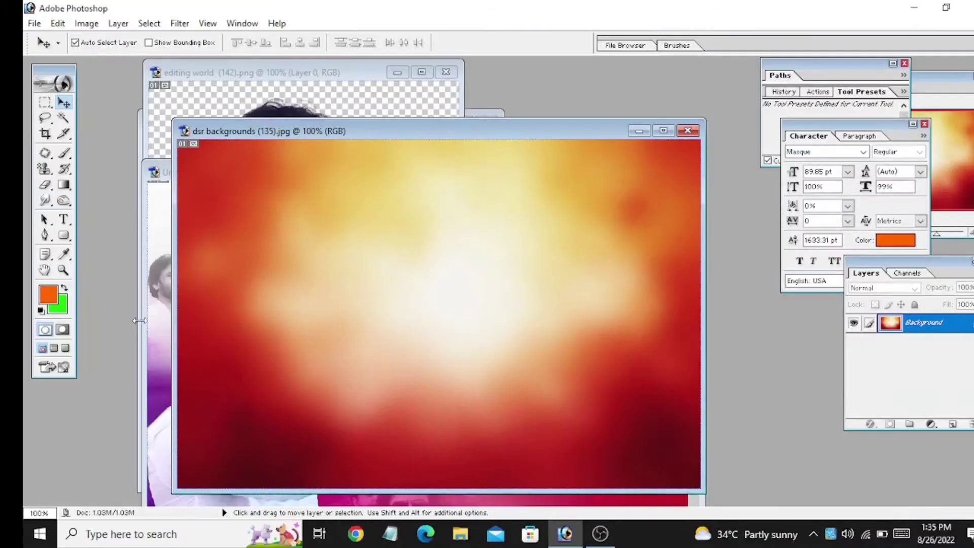
pyautogui.moveTo(593, 477); pyautogui.dragTo(513, 267)
pyautogui.hotkey('ctrl', '-')
pyautogui.hotkey('ctrl', '-')
pyautogui.hotkey('ctrl', '-')
pyautogui.click(882, 288)
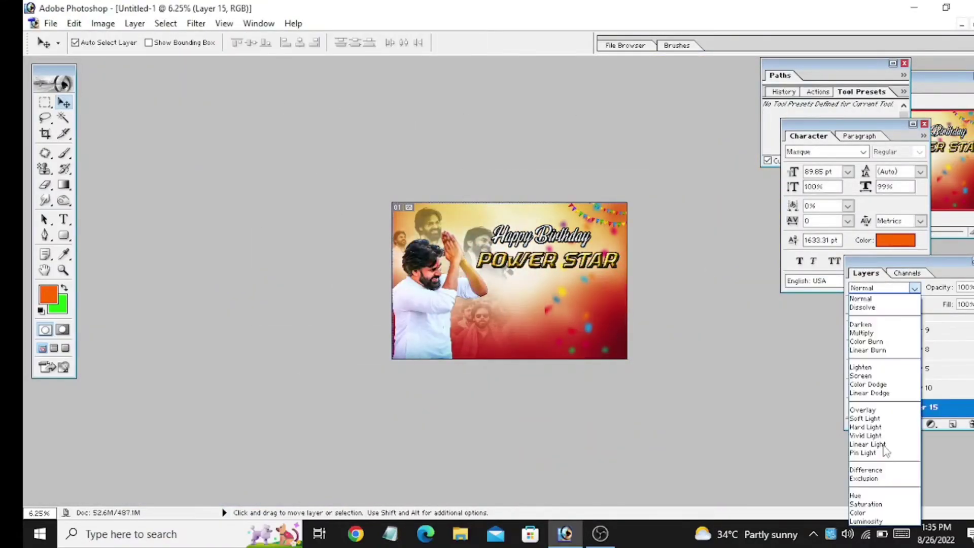
pyautogui.click(853, 349)
# Step: Bring in the editing world image, set Screen blending, and cancel the pending resize
pyautogui.hotkey('ctrl', 'o')
pyautogui.doubleClick(638, 194)
pyautogui.moveTo(574, 144)
pyautogui.mouseDown()
pyautogui.moveTo(485, 453)
pyautogui.moveTo(369, 295)
pyautogui.mouseUp()
pyautogui.hotkey('ctrl', '+')
pyautogui.click(882, 288)
pyautogui.click(857, 358)
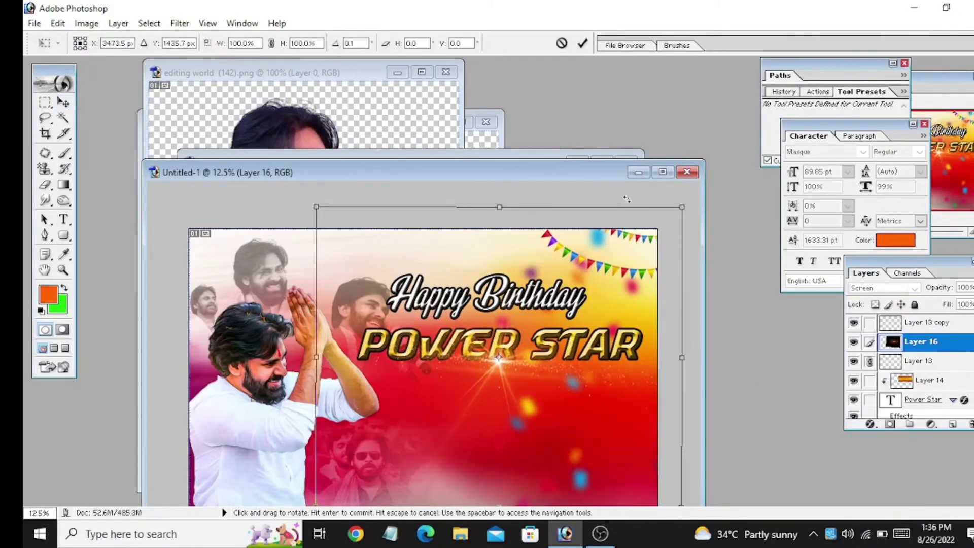
pyautogui.hotkey('ctrl', 'alt', 'z')
# Step: Bring the lens dsr (11) and lens dsr (25) images into the banner
pyautogui.hotkey('ctrl', 'o')
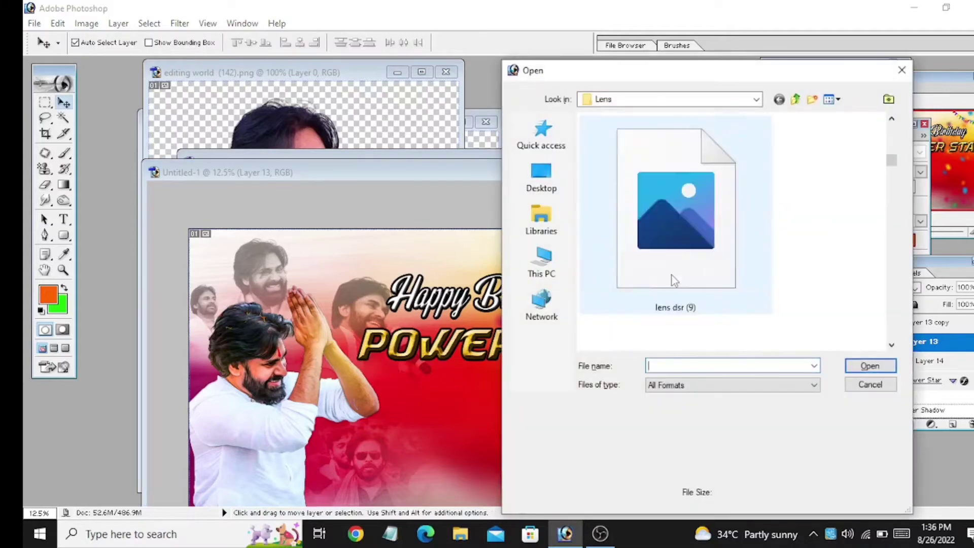
pyautogui.doubleClick(652, 196)
pyautogui.moveTo(761, 355); pyautogui.dragTo(563, 498)
pyautogui.hotkey('ctrl', '0')
pyautogui.hotkey('ctrl', 'o')
pyautogui.scroll(-2, 682, 297)
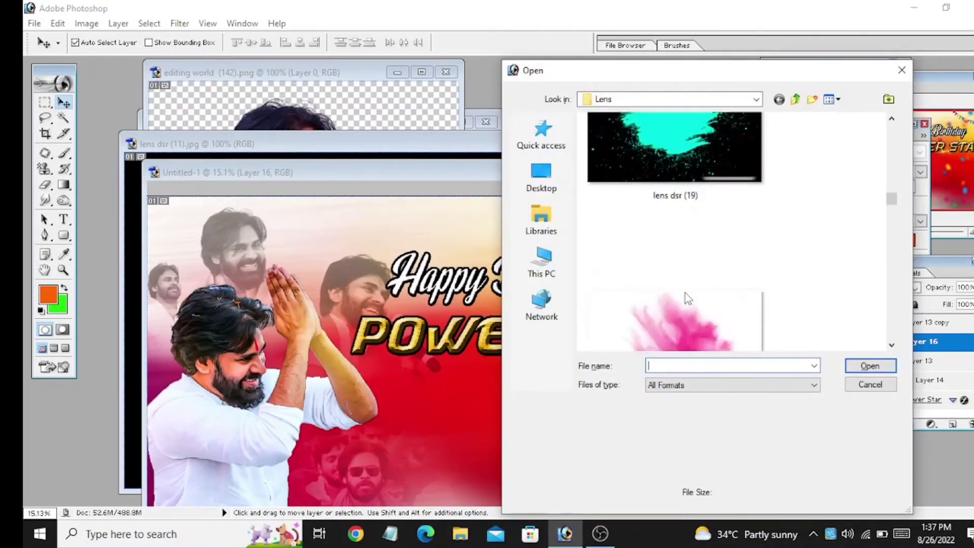
pyautogui.scroll(-2, 683, 297)
pyautogui.click(705, 267)
pyautogui.doubleClick(705, 267)
# Step: Blend the lens layer in Overlay and shift its hue to -70
pyautogui.click(882, 287)
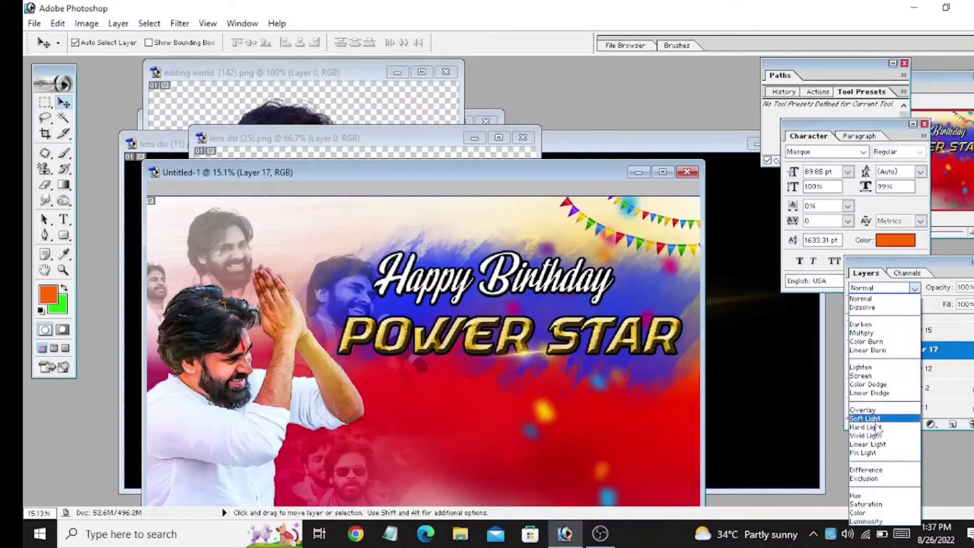
pyautogui.click(869, 379)
pyautogui.click(179, 24)
pyautogui.click(391, 144)
pyautogui.hotkey('ctrl', 'u')
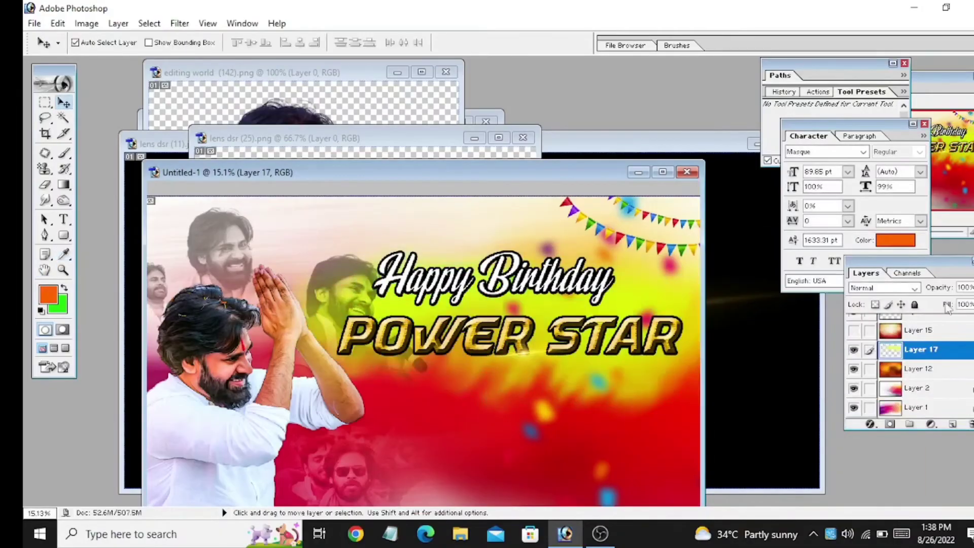
pyautogui.moveTo(805, 295); pyautogui.dragTo(766, 299)
pyautogui.press('Return')
pyautogui.press('v')
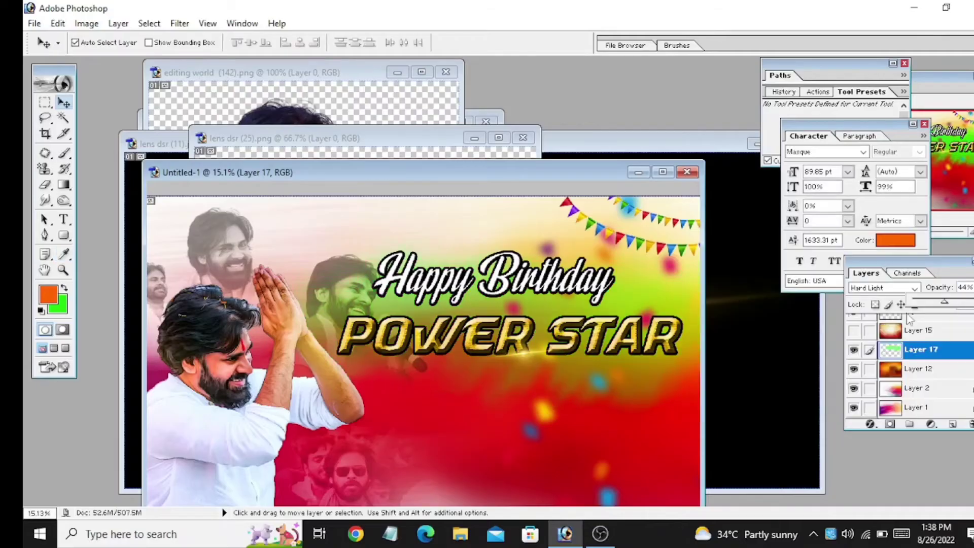
pyautogui.click(882, 287)
pyautogui.click(862, 410)
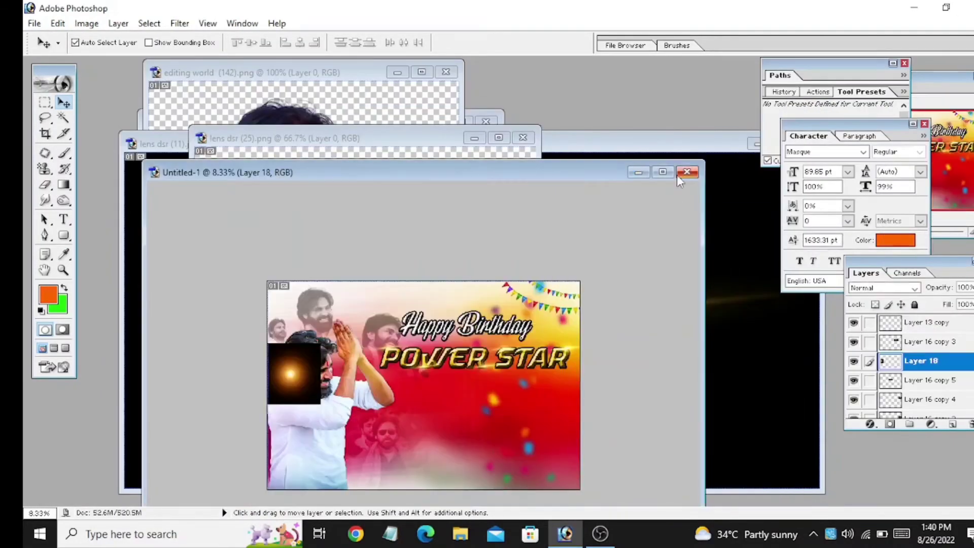
# Step: Duplicate the lens-flare layer several times and place each copy across the banner
pyautogui.press('Return')
pyautogui.hotkey('ctrl', 'j')
pyautogui.hotkey('ctrl', '+')
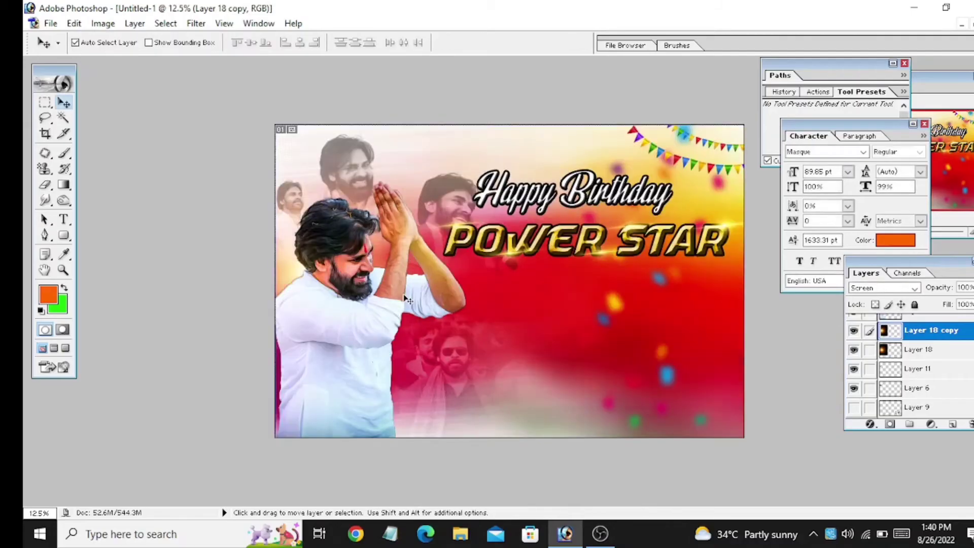
pyautogui.hotkey('ctrl', 'j')
pyautogui.hotkey('ctrl', '+')
pyautogui.hotkey('ctrl', 't')
pyautogui.hotkey('ctrl', '-')
pyautogui.hotkey('ctrl', '-')
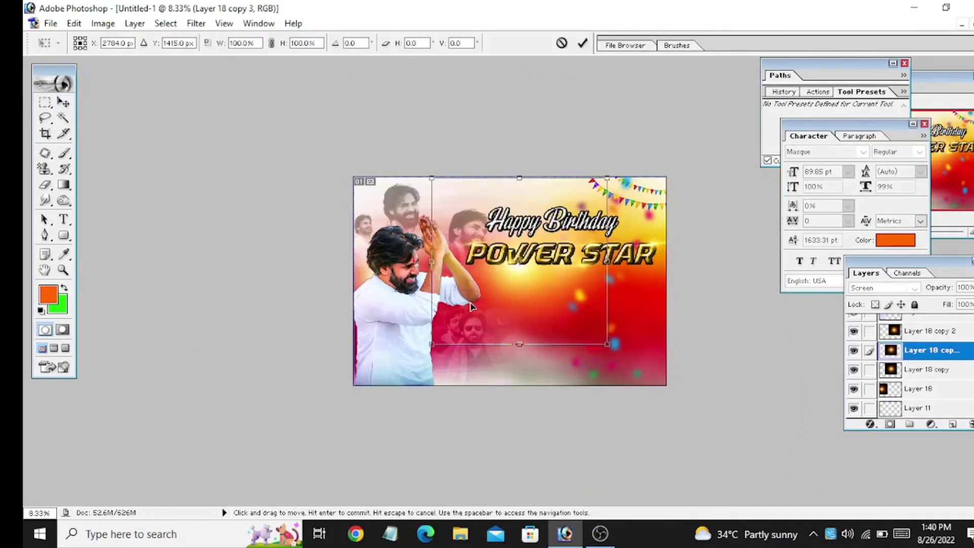
pyautogui.press('Return')
pyautogui.hotkey('ctrl', 'j')
pyautogui.hotkey('ctrl', '+')
# Step: Close the untitled banner and save it as PSPK4.psd
pyautogui.hotkey('ctrl', 'o')
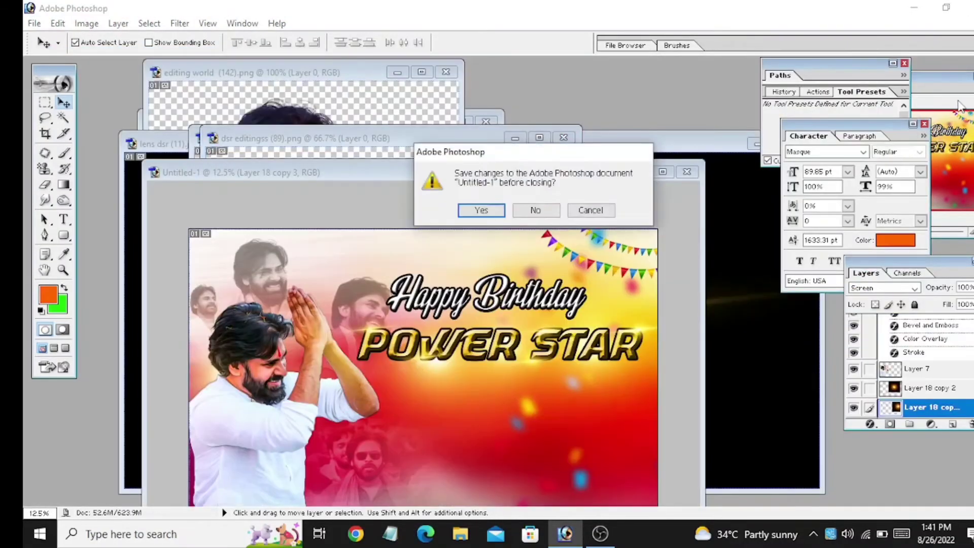
pyautogui.press('Return')
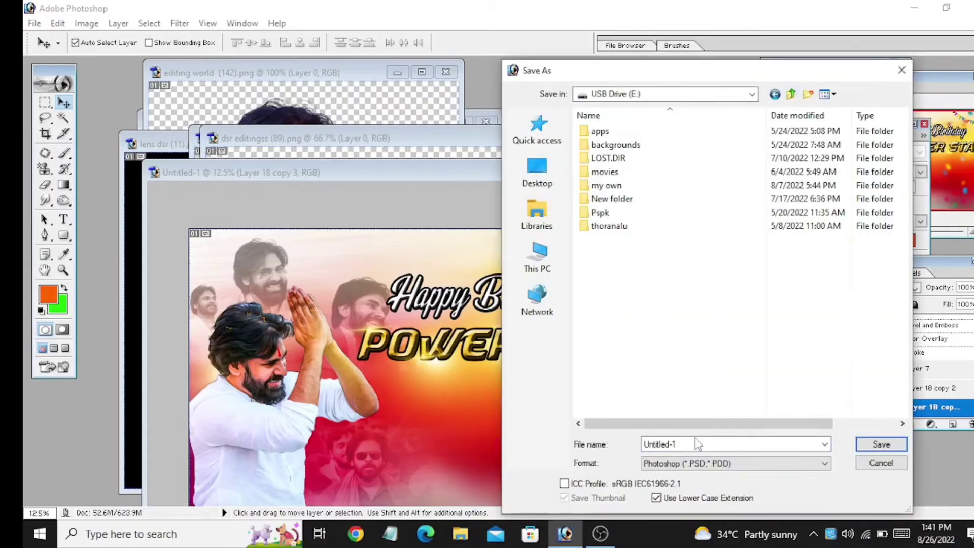
pyautogui.doubleClick(603, 213)
pyautogui.write('PSPK')
pyautogui.click(872, 445)
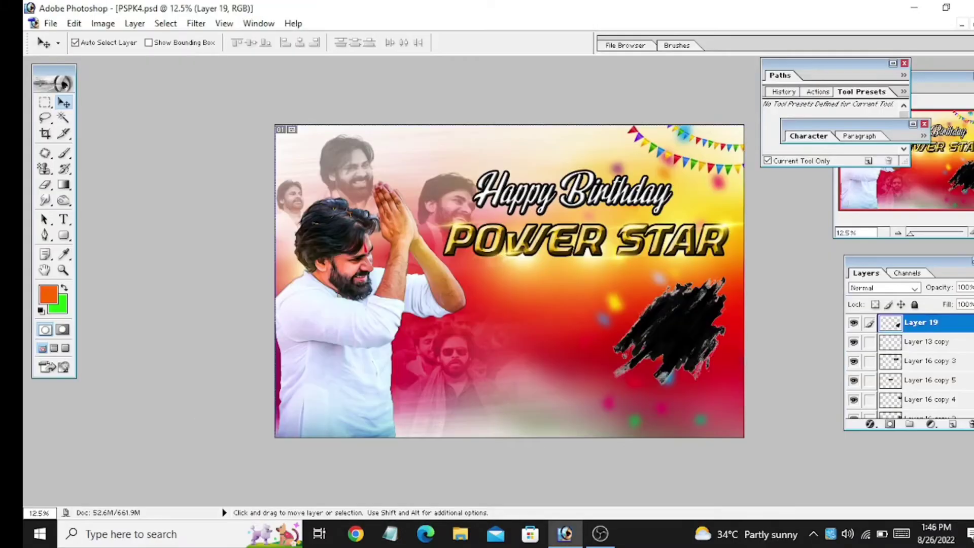
# Step: Add a white Solid Color fill layer and restrict it to the brush stroke
pyautogui.click(930, 424)
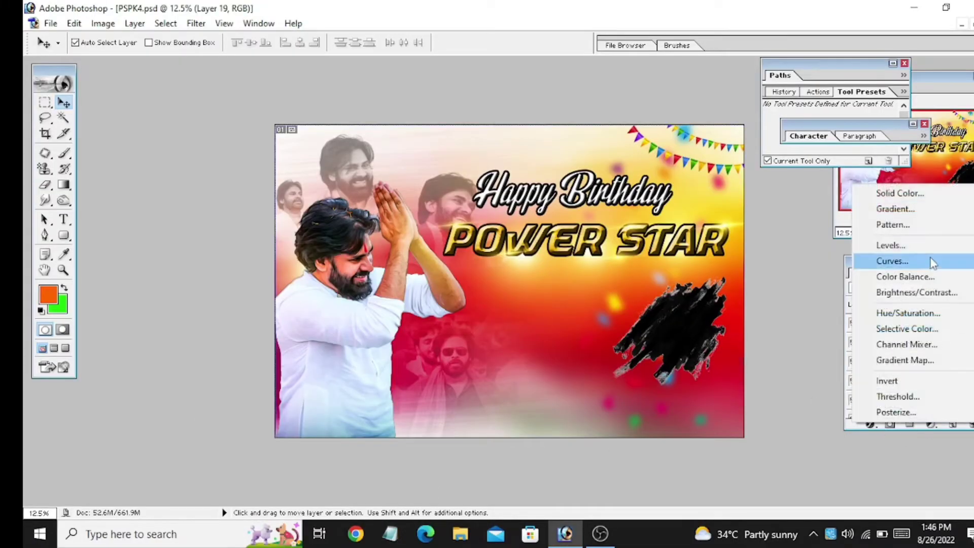
pyautogui.click(918, 200)
pyautogui.click(789, 175)
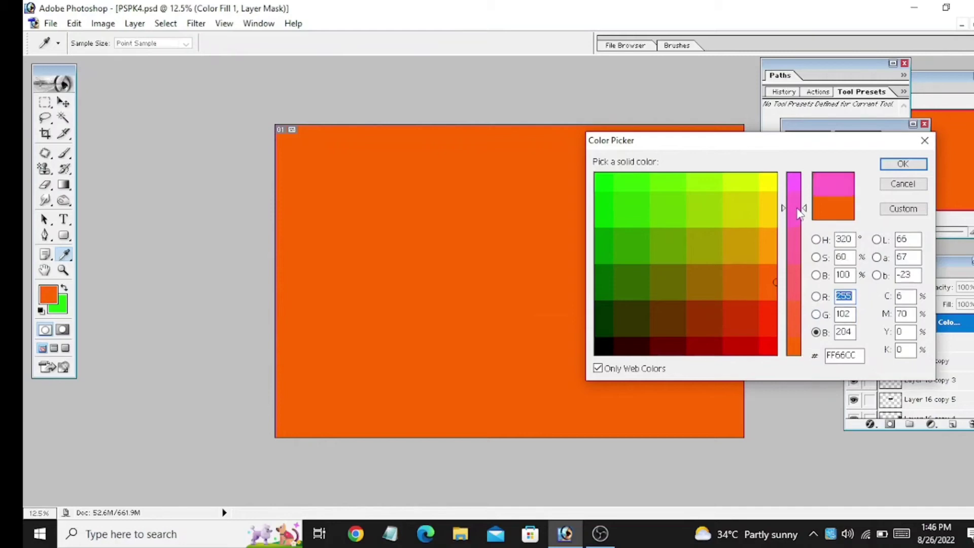
pyautogui.click(775, 175)
pyautogui.click(903, 163)
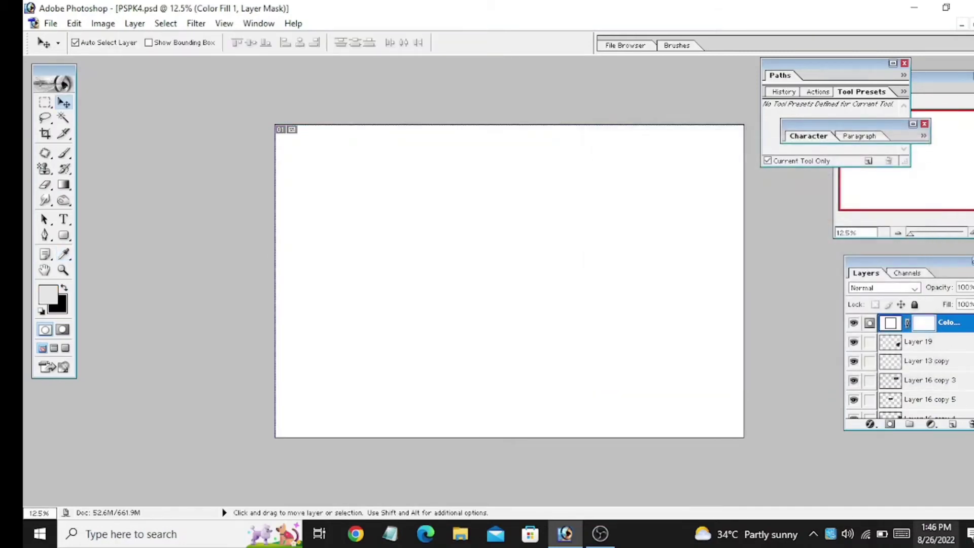
pyautogui.hotkey('ctrl', 'i')
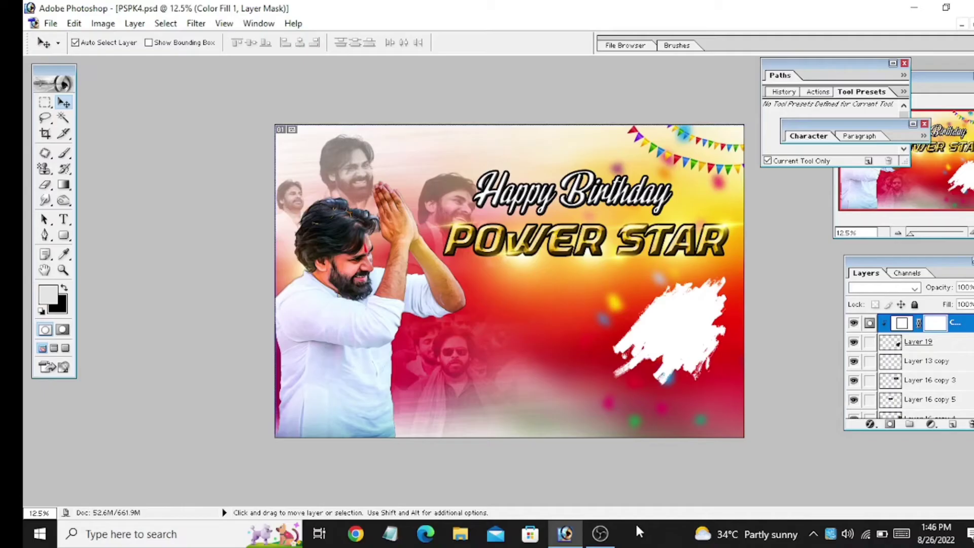
pyautogui.hotkey('ctrl', 'alt', 'z')
pyautogui.hotkey('ctrl', 'alt', 'z')
pyautogui.hotkey('ctrl', 'alt', 'z')
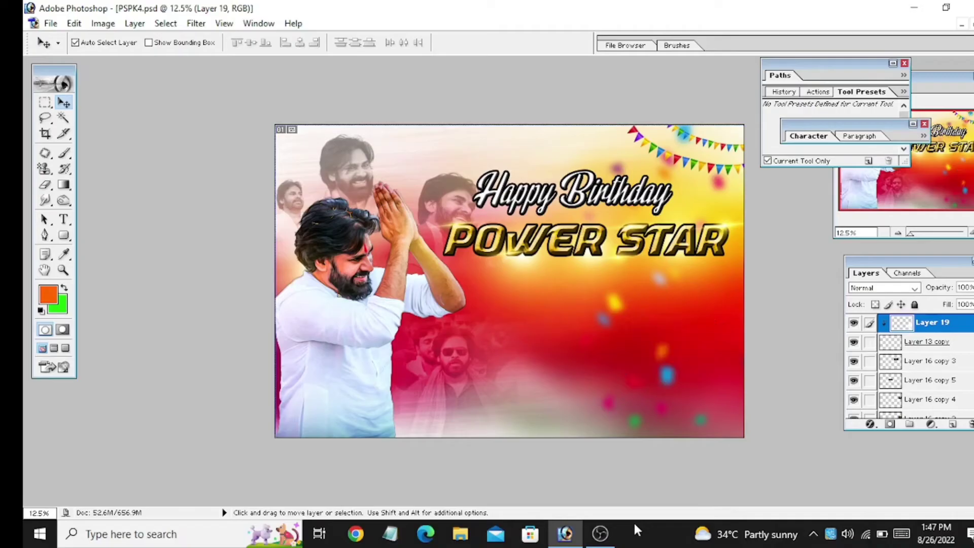
pyautogui.hotkey('ctrl', 'shift', 'z')
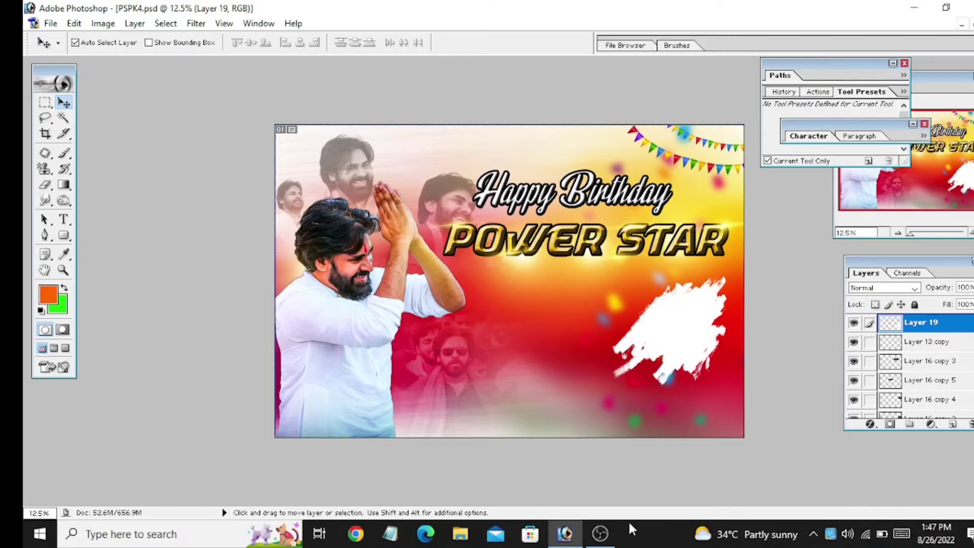
# Step: Duplicate the white stroke, move the copy left below the title, and nudge the layers
pyautogui.hotkey('ctrl', 'j')
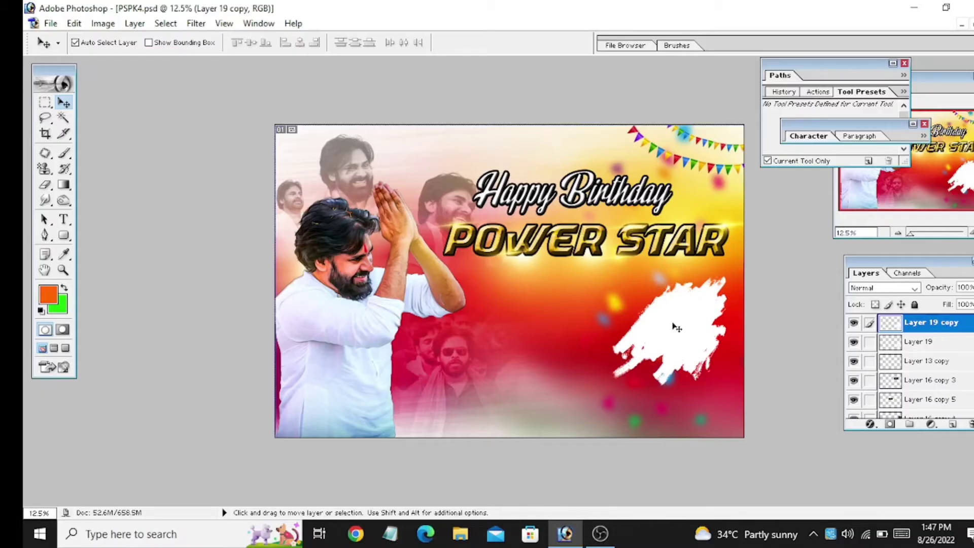
pyautogui.moveTo(677, 327); pyautogui.dragTo(538, 322)
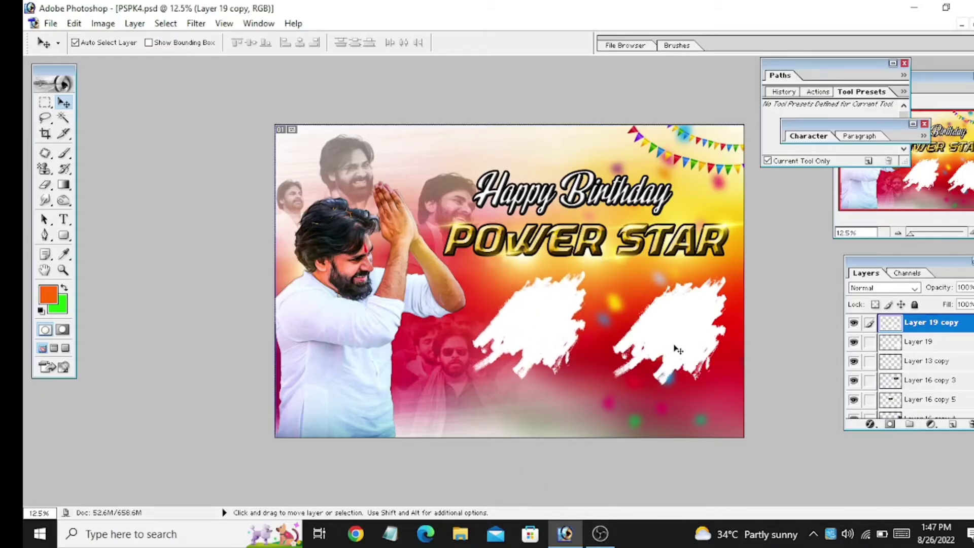
pyautogui.moveTo(677, 349); pyautogui.dragTo(653, 346)
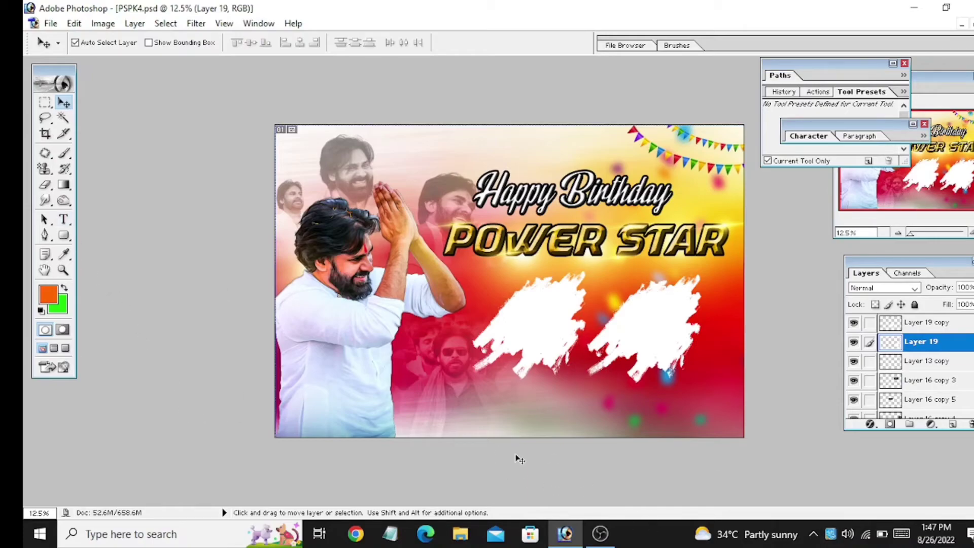
pyautogui.click(473, 426)
pyautogui.moveTo(607, 430); pyautogui.dragTo(601, 435)
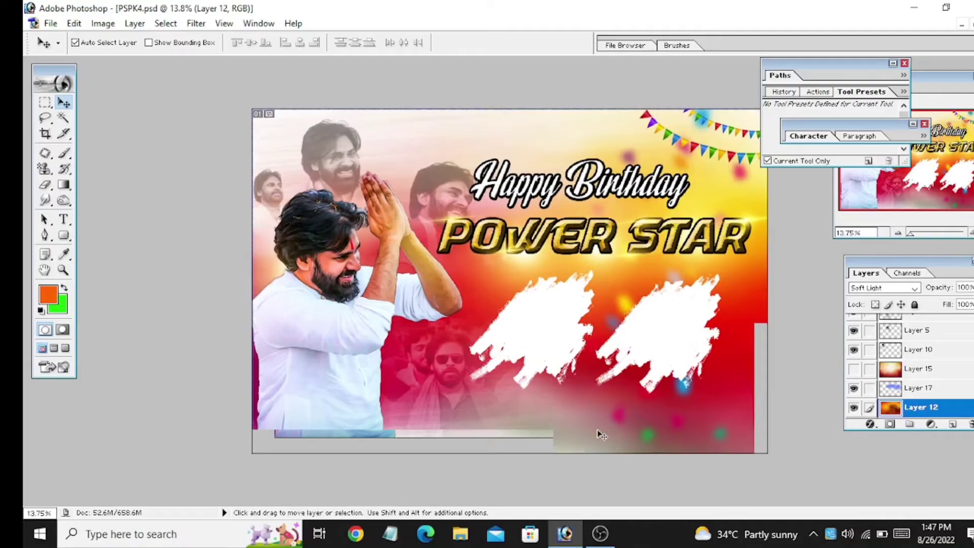
pyautogui.click(906, 389)
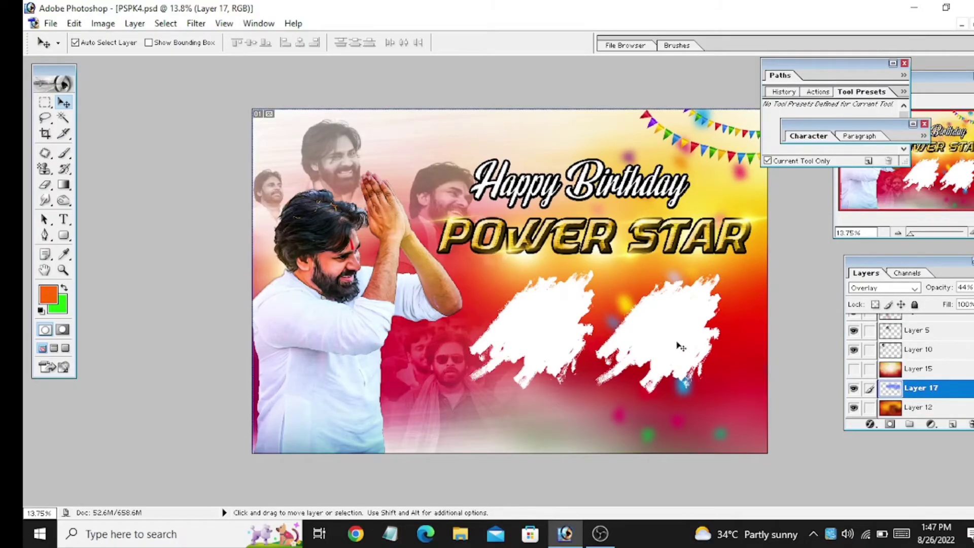
# Step: Save the banner's current changes to PSPK4.psd with File > Save
pyautogui.click(51, 24)
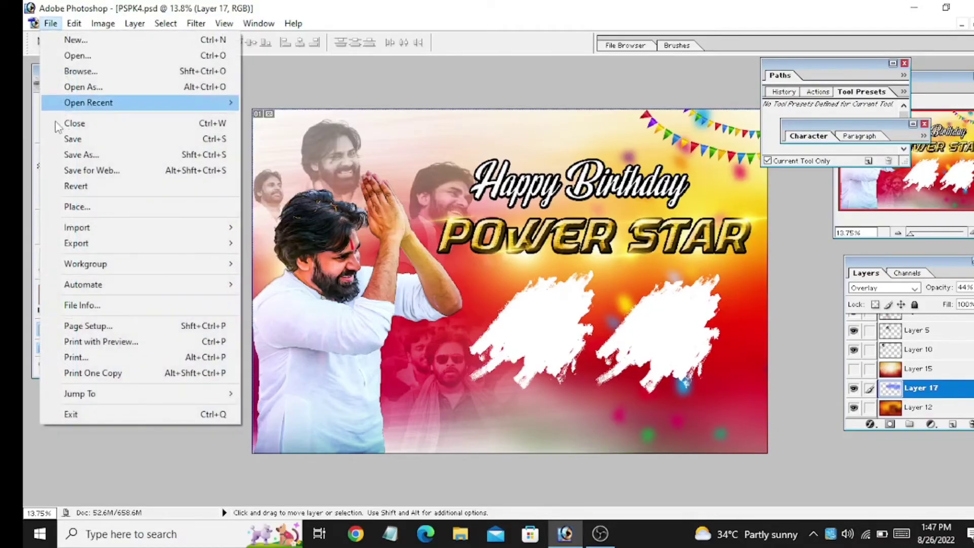
pyautogui.click(90, 141)
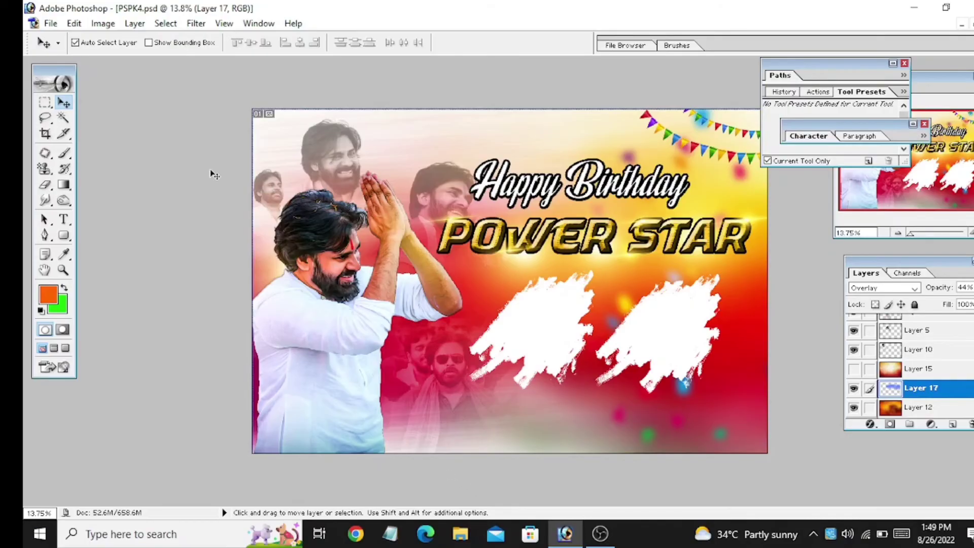
# Step: Save a copy of the banner as PSPK4 copy.jpg in JPEG format
pyautogui.scroll(1, 558, 295)
pyautogui.click(51, 24)
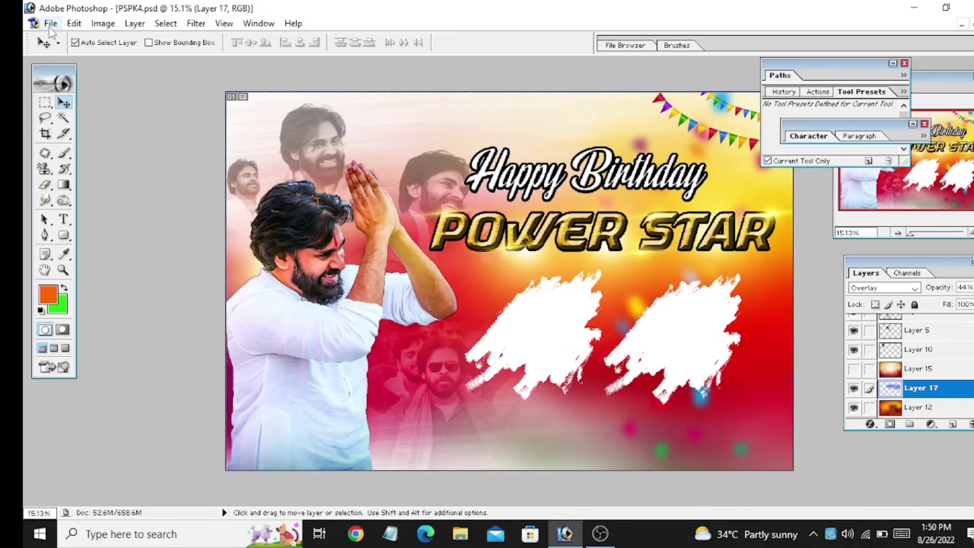
pyautogui.click(84, 154)
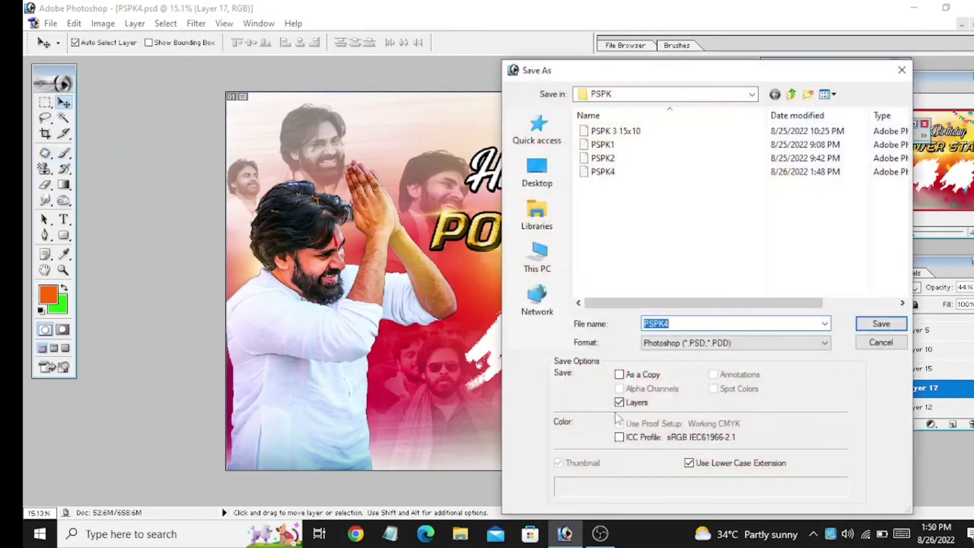
pyautogui.click(680, 343)
pyautogui.click(684, 411)
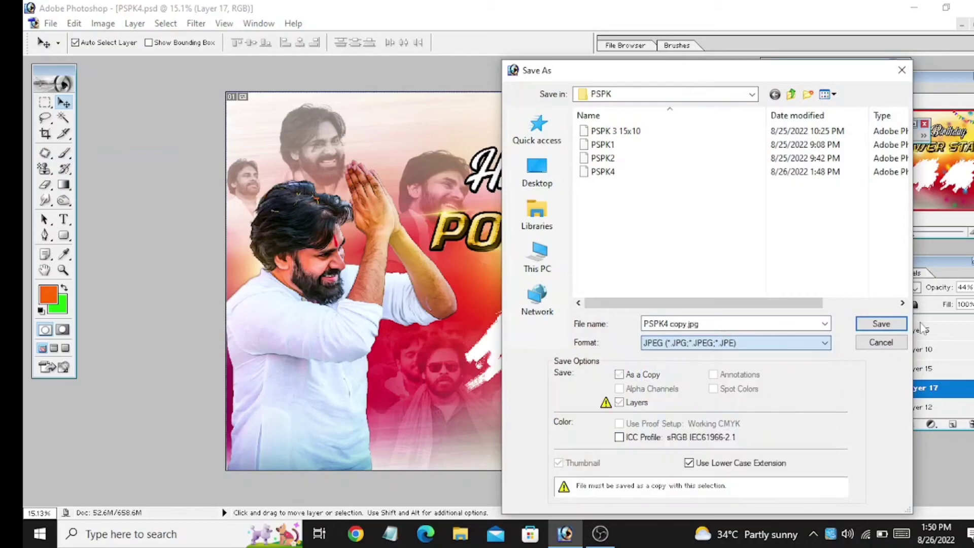